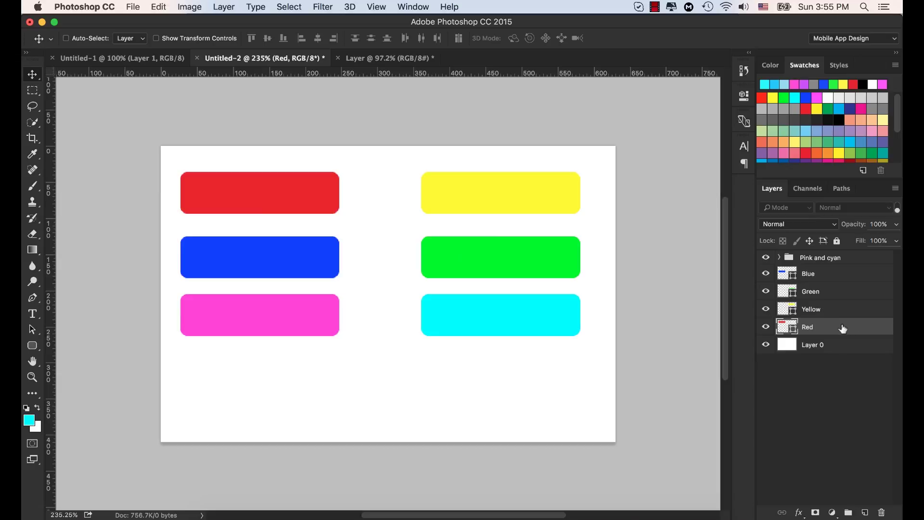
# Step: Add a Drop Shadow effect to the Red layer and move its settings dialog clear of the red button
pyautogui.click(817, 325)
pyautogui.click(799, 513)
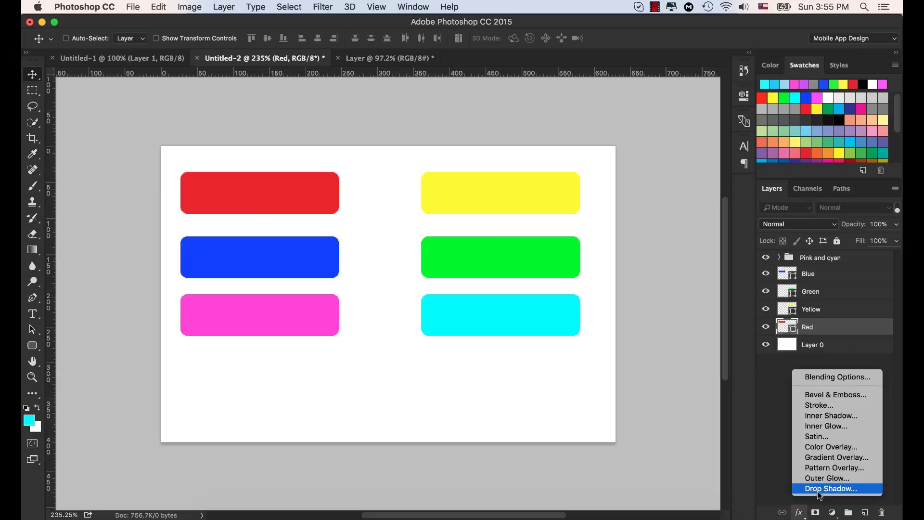
pyautogui.click(827, 488)
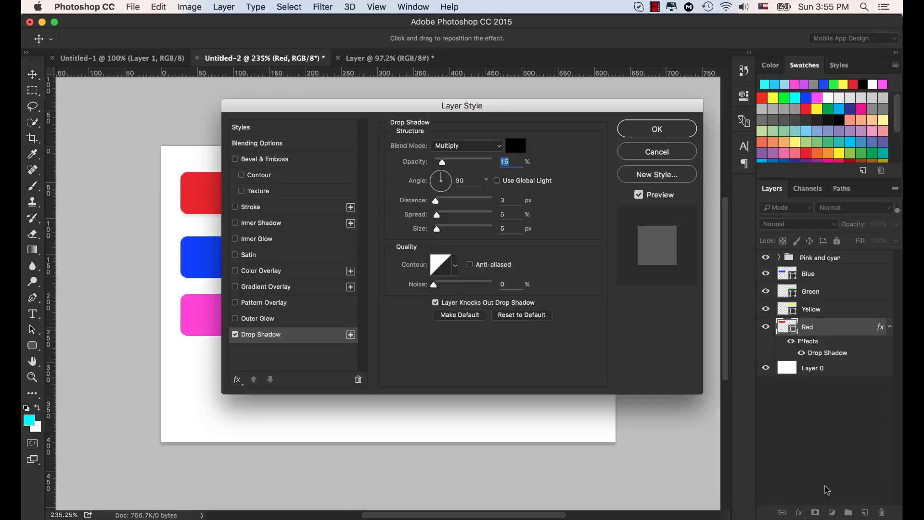
pyautogui.click(484, 105)
pyautogui.moveTo(483, 106); pyautogui.dragTo(635, 72)
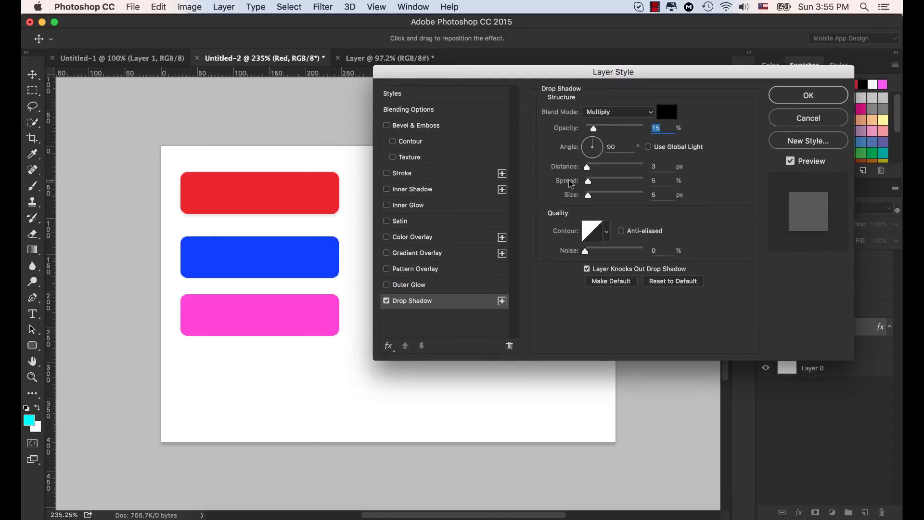
# Step: Set the Red layer's drop shadow to Normal blend mode with 100% opacity, keeping the whole button in view
pyautogui.click(651, 112)
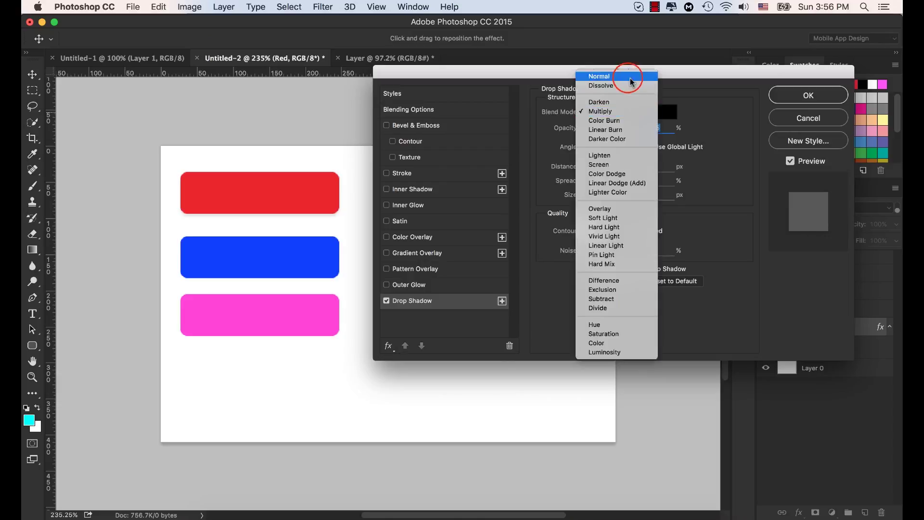
pyautogui.click(628, 77)
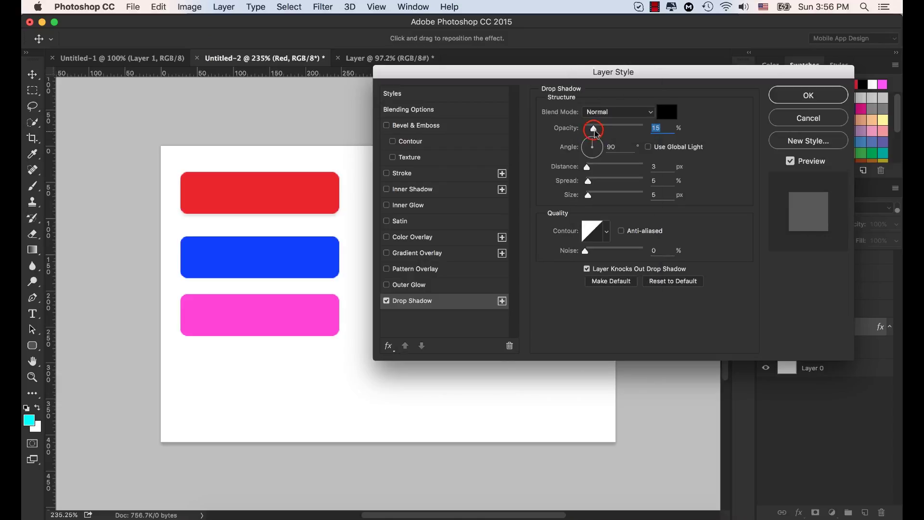
pyautogui.moveTo(594, 128); pyautogui.dragTo(646, 131)
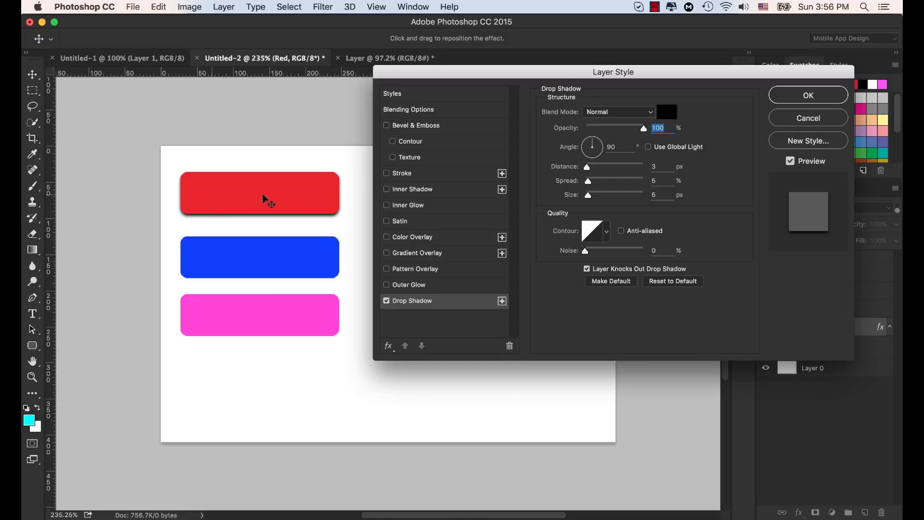
pyautogui.click(547, 74)
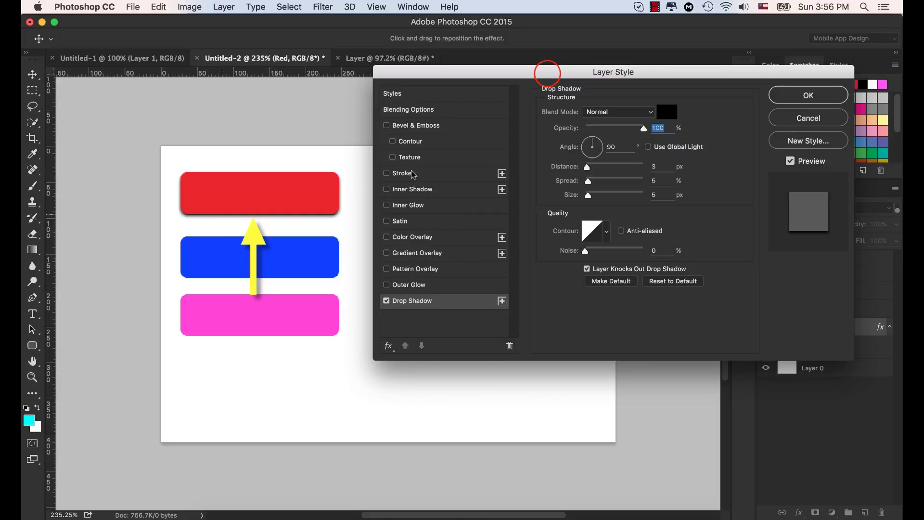
pyautogui.moveTo(551, 76); pyautogui.dragTo(530, 76)
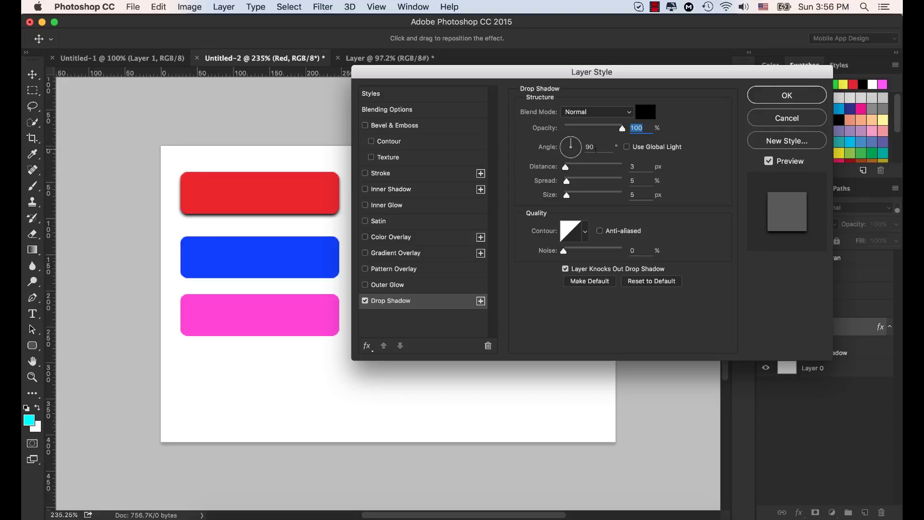
# Step: Try drop shadow angles of -90°, -176° and 2° on the red button
pyautogui.moveTo(570, 145); pyautogui.dragTo(567, 167)
pyautogui.press('Tab')
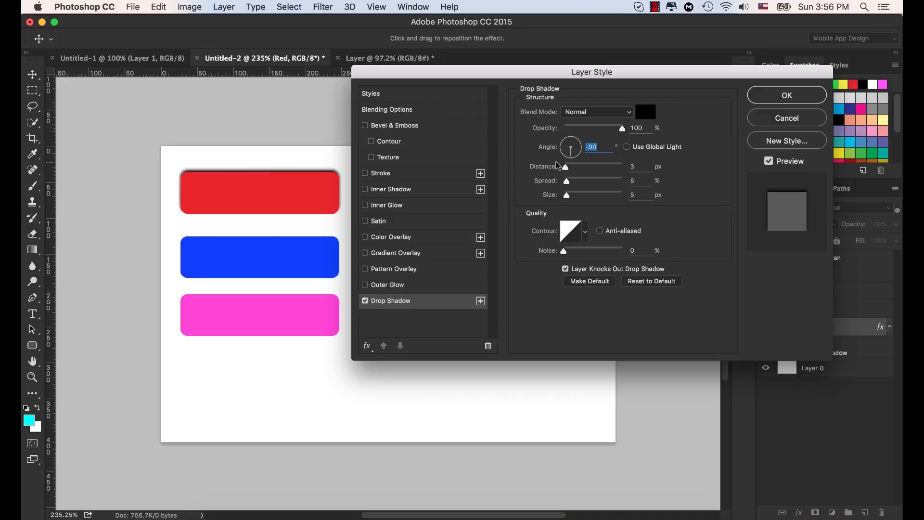
pyautogui.click(570, 156)
pyautogui.moveTo(570, 157); pyautogui.dragTo(554, 152)
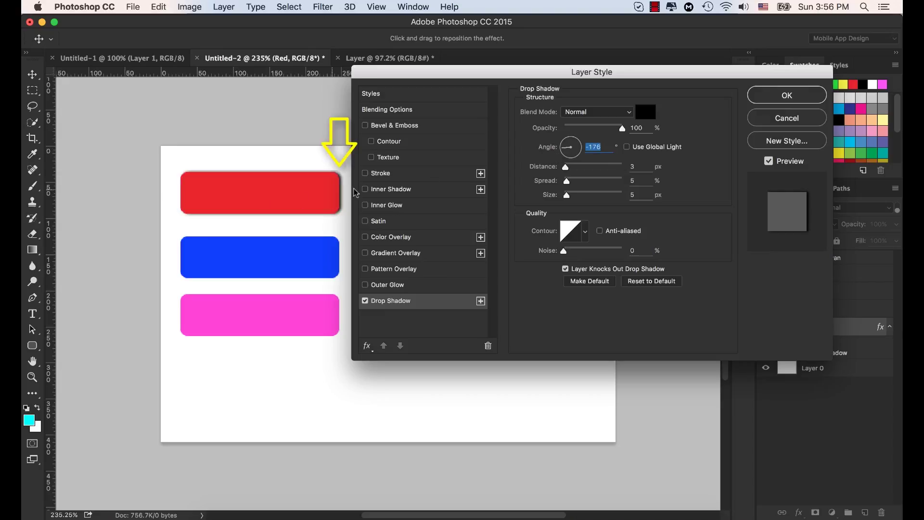
pyautogui.moveTo(558, 158); pyautogui.dragTo(589, 150)
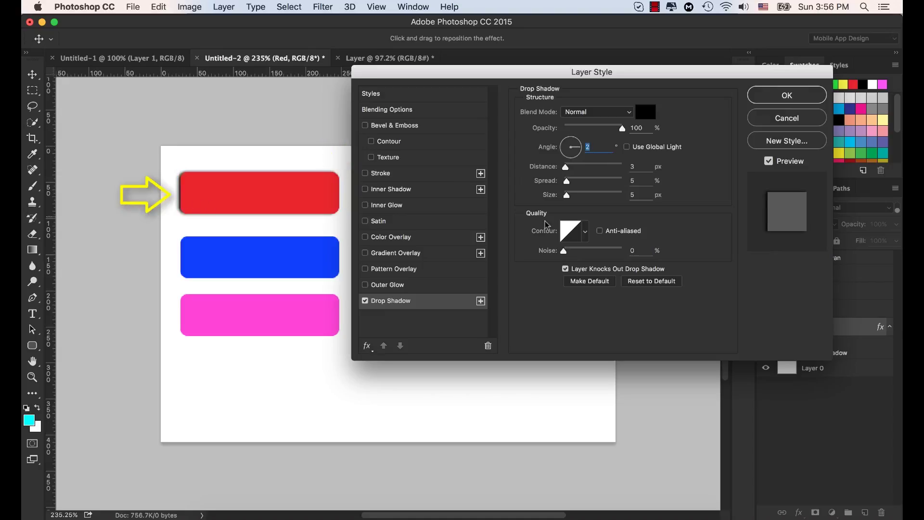
# Step: Toggle Use Global Light on and off for the drop shadow and set its angle to 90°
pyautogui.click(627, 147)
pyautogui.click(627, 147)
pyautogui.click(627, 147)
pyautogui.click(626, 148)
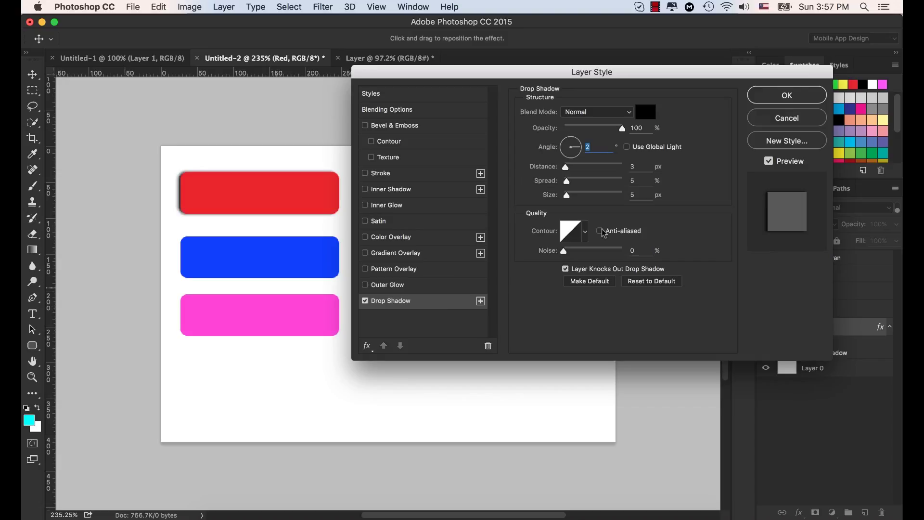
pyautogui.moveTo(581, 147); pyautogui.dragTo(569, 135)
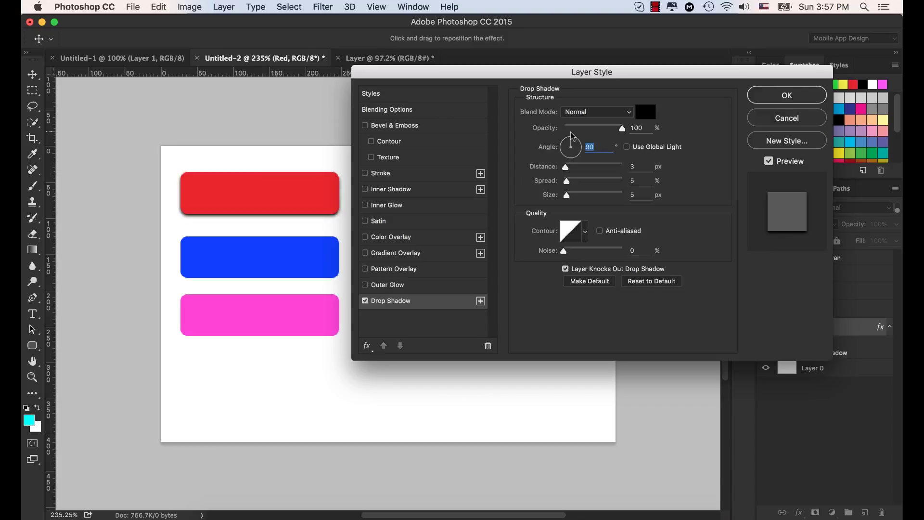
# Step: Set the drop shadow's distance to 12 px, then try a spread of 100% and reduce it to 8%
pyautogui.click(625, 167)
pyautogui.moveTo(565, 167)
pyautogui.mouseDown()
pyautogui.moveTo(586, 170)
pyautogui.moveTo(571, 174)
pyautogui.mouseUp()
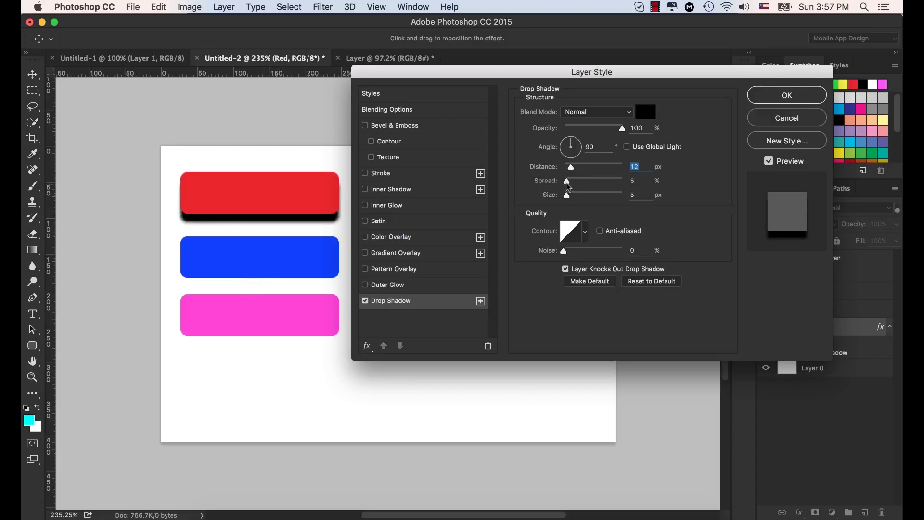
pyautogui.press('Tab')
pyautogui.moveTo(568, 185); pyautogui.dragTo(627, 185)
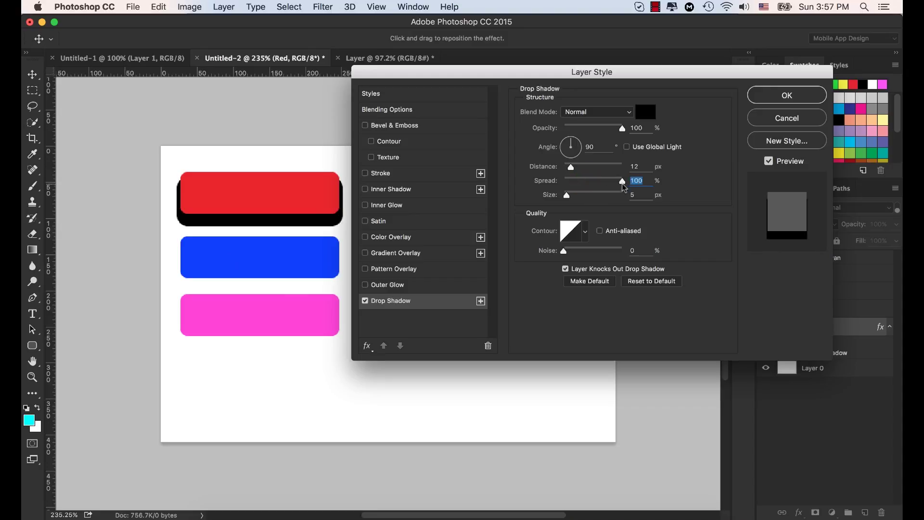
pyautogui.moveTo(624, 184); pyautogui.dragTo(570, 201)
# Step: Try a much larger drop shadow size on the red button, then reduce it to 5 px
pyautogui.click(640, 194)
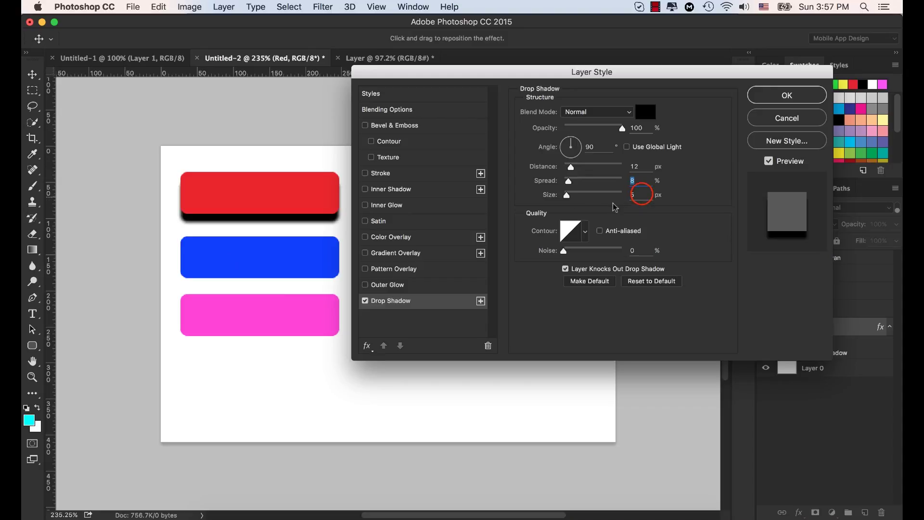
pyautogui.click(567, 195)
pyautogui.moveTo(566, 198); pyautogui.dragTo(592, 199)
pyautogui.click(590, 196)
pyautogui.moveTo(590, 195); pyautogui.dragTo(569, 200)
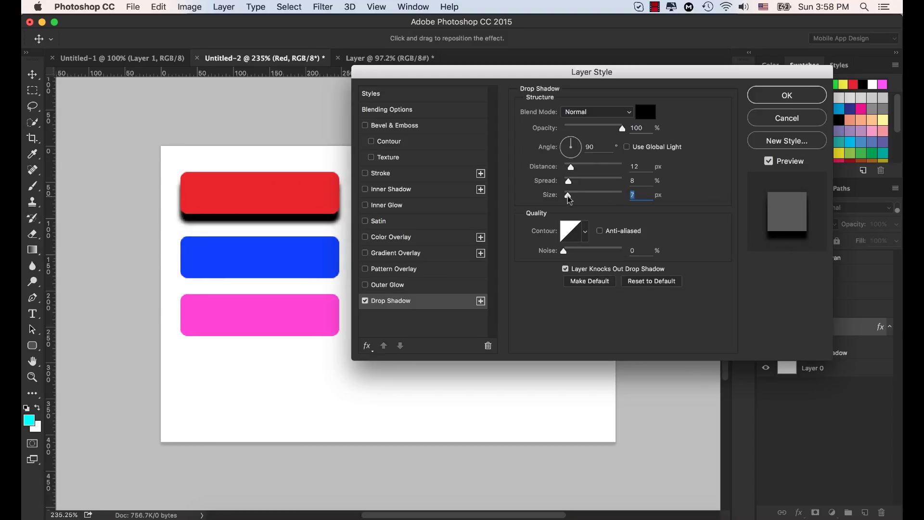
pyautogui.press('Down')
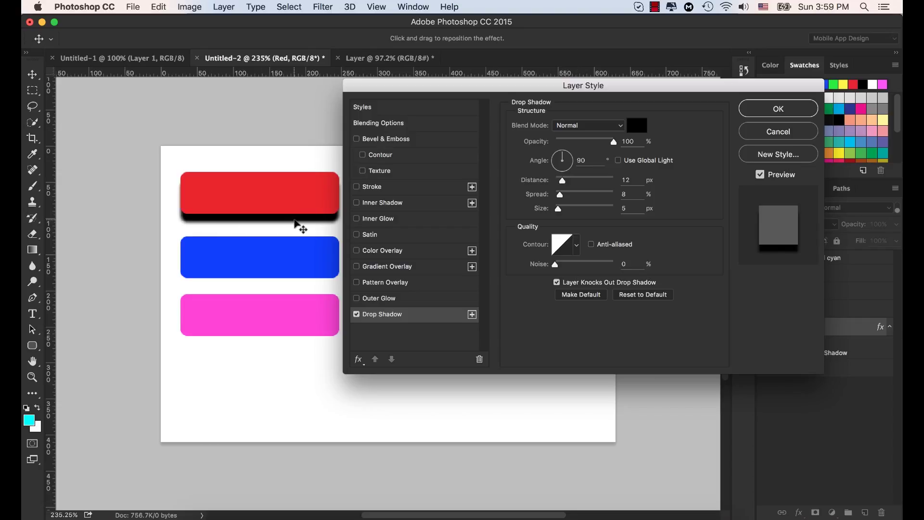
# Step: Set the drop shadow to Multiply blend mode with distance 2 px, spread 2% and size 2 px
pyautogui.click(620, 125)
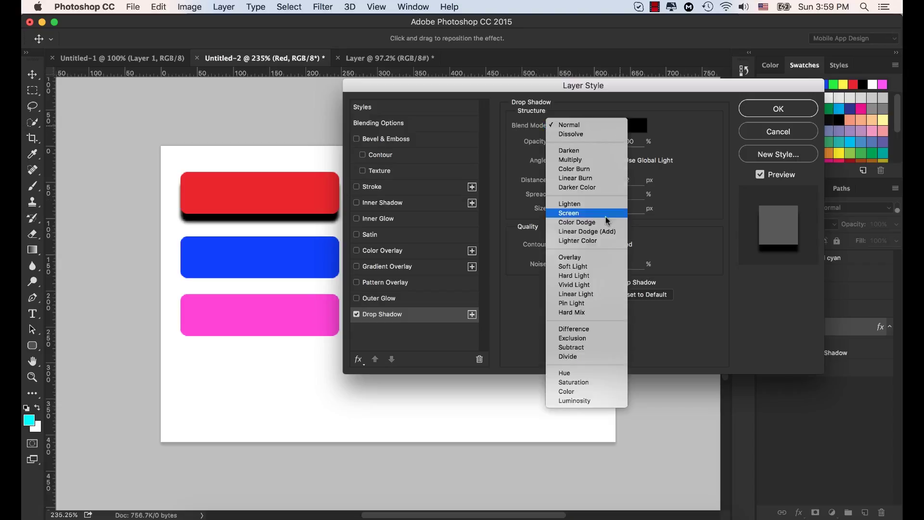
pyautogui.click(594, 159)
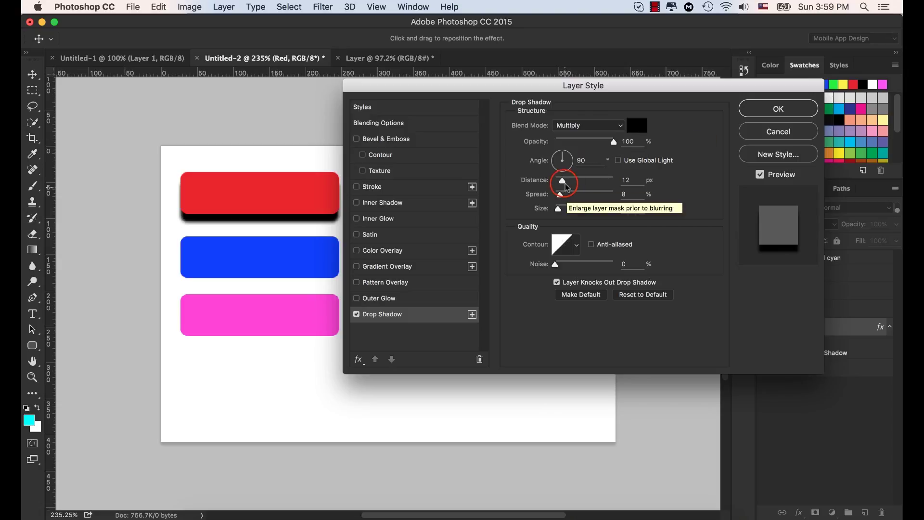
pyautogui.moveTo(561, 181); pyautogui.dragTo(557, 198)
pyautogui.moveTo(564, 215); pyautogui.dragTo(557, 214)
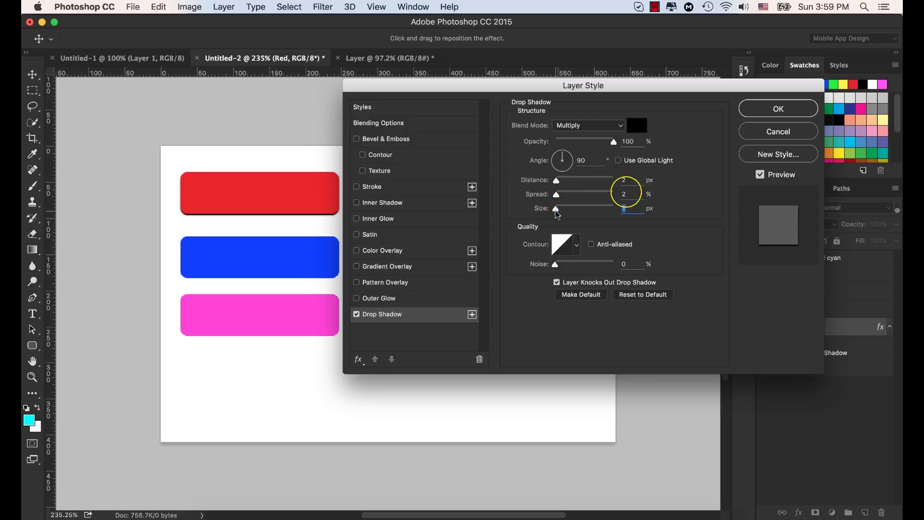
# Step: Lower the red button's drop shadow opacity to 42%
pyautogui.click(612, 142)
pyautogui.moveTo(612, 142); pyautogui.dragTo(574, 143)
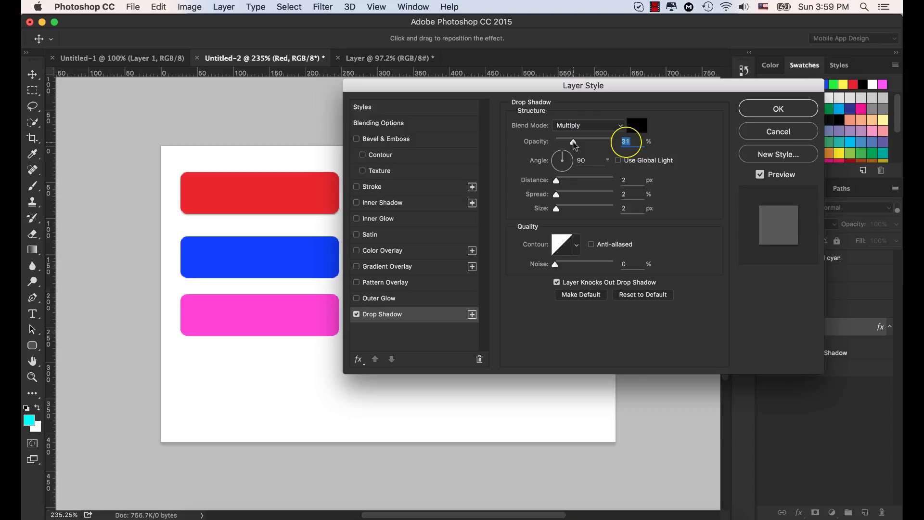
pyautogui.moveTo(570, 144); pyautogui.dragTo(581, 145)
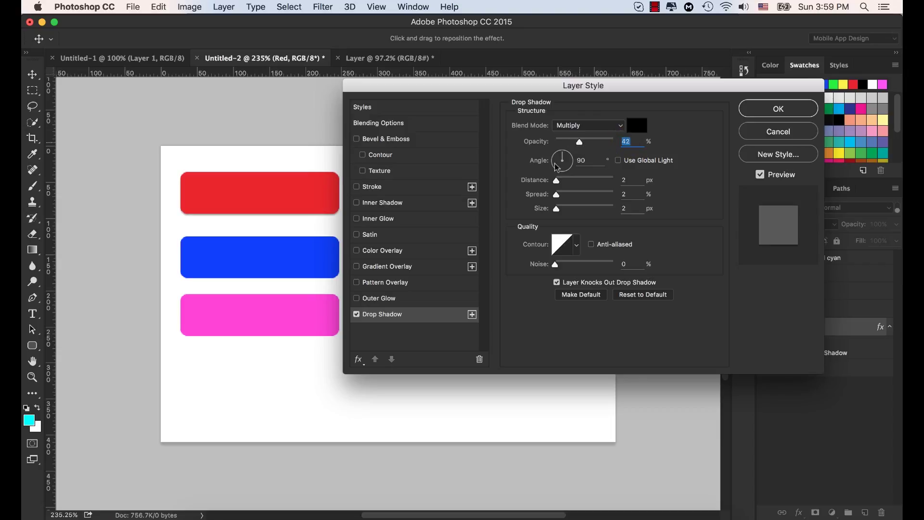
# Step: Apply the drop shadow to the Red layer, switching the effect off and on to compare the button with and without it
pyautogui.click(356, 314)
pyautogui.click(356, 314)
pyautogui.click(356, 314)
pyautogui.click(356, 315)
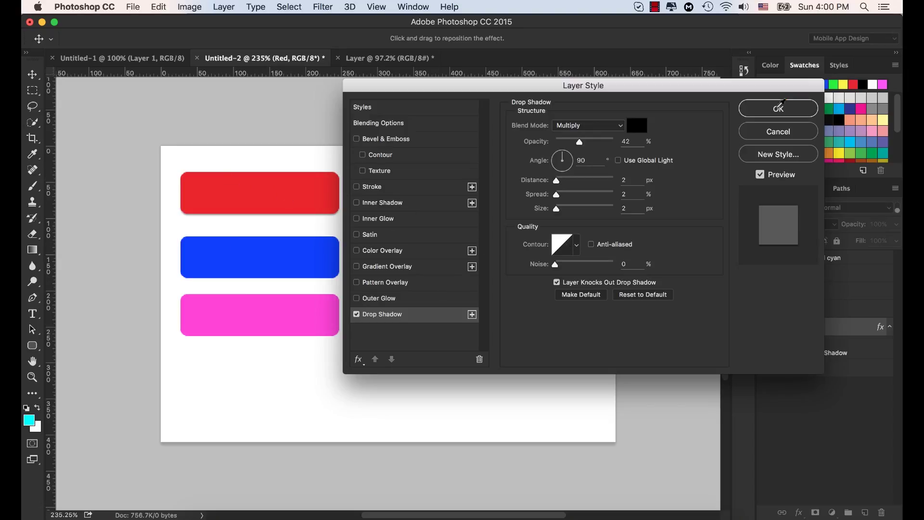
pyautogui.click(778, 108)
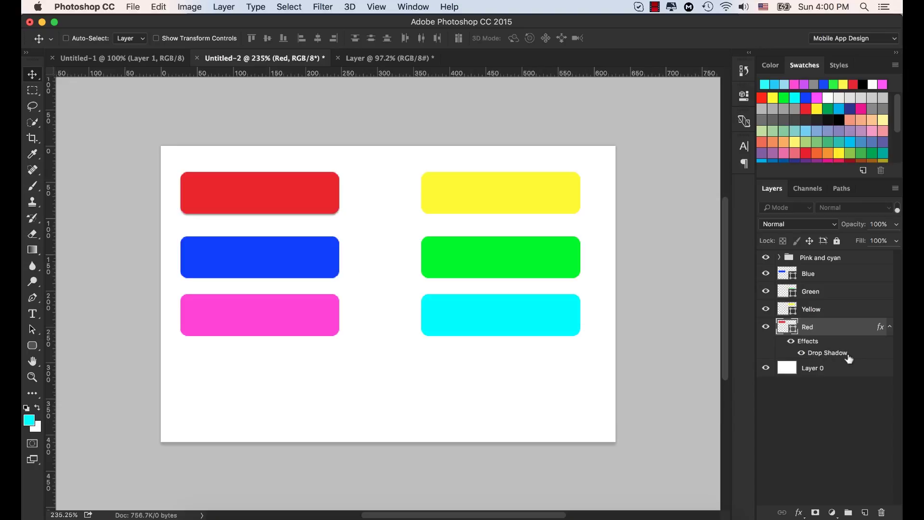
pyautogui.click(801, 353)
pyautogui.click(801, 352)
# Step: Copy the layer style from the Red layer and paste it onto the Blue layer
pyautogui.rightClick(843, 326)
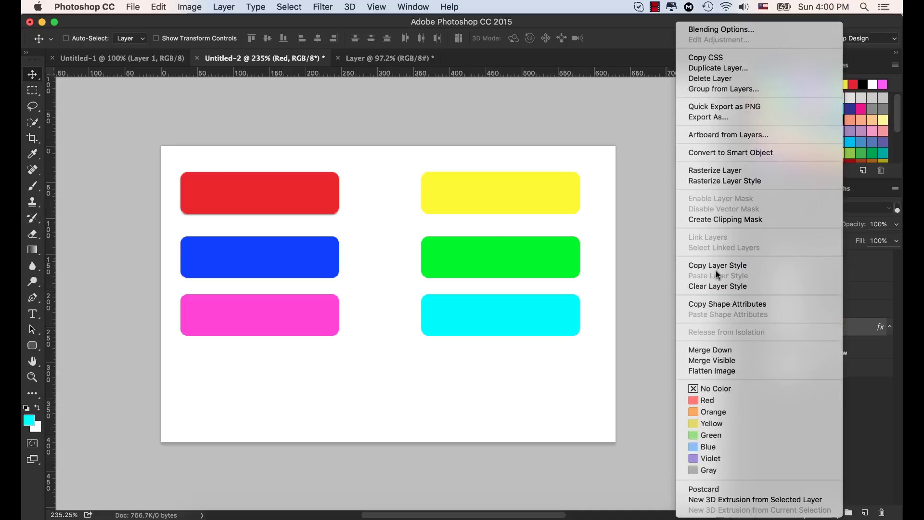
pyautogui.click(752, 267)
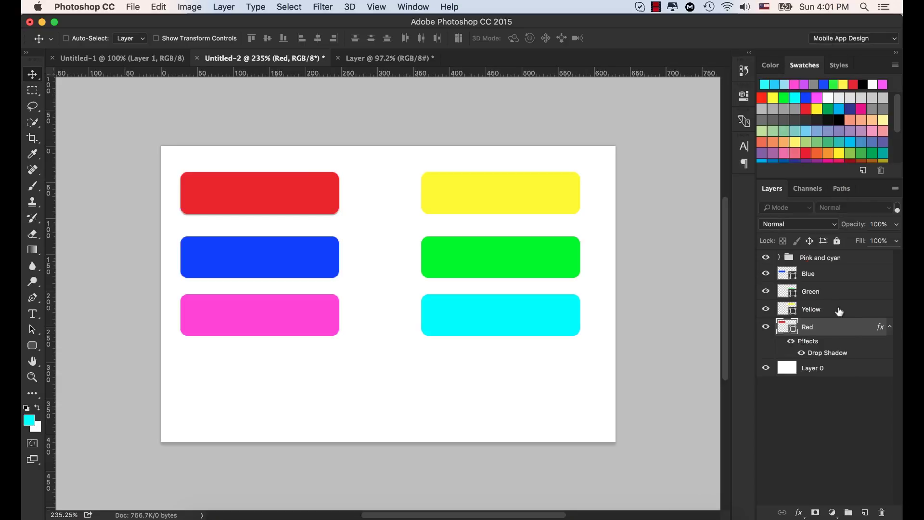
pyautogui.click(819, 274)
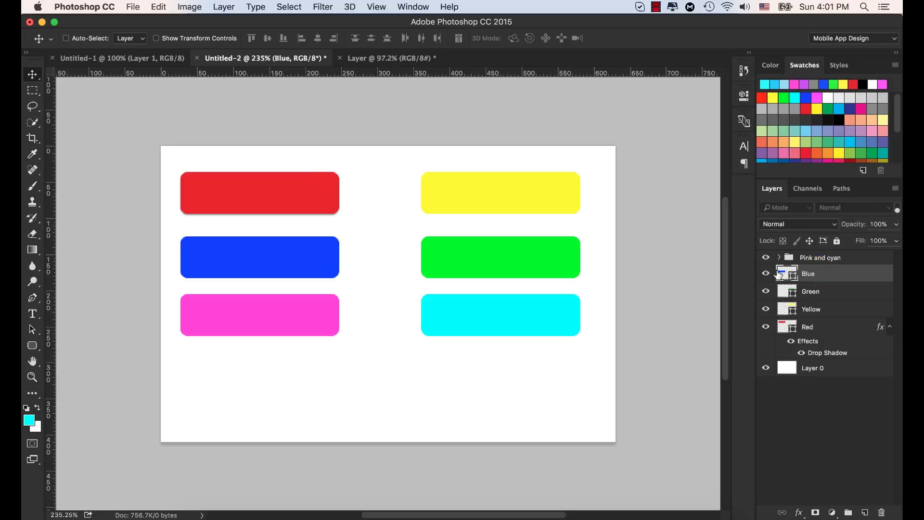
pyautogui.rightClick(824, 273)
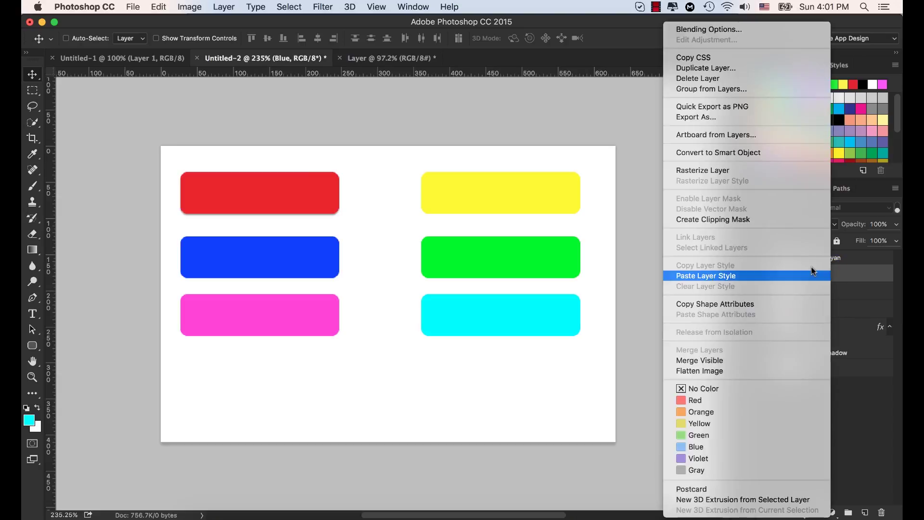
pyautogui.click(734, 277)
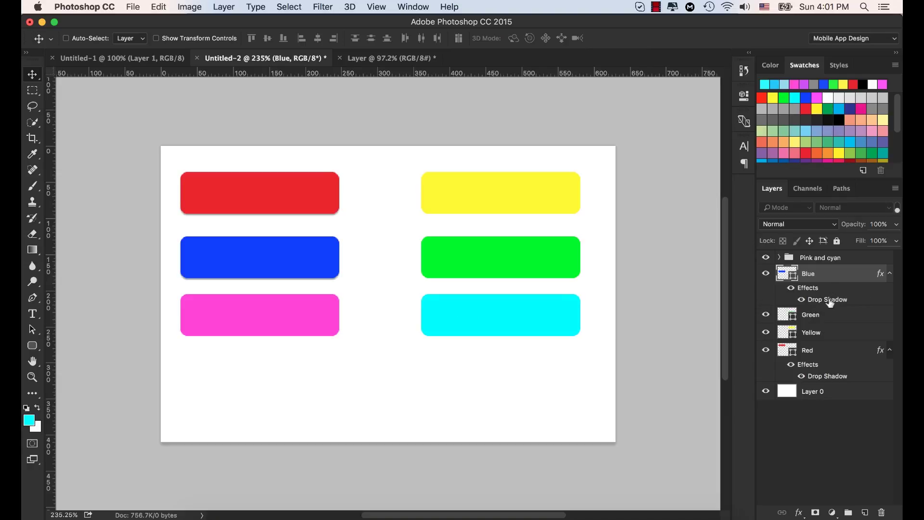
# Step: Clear the layer style from the Blue layer
pyautogui.rightClick(838, 272)
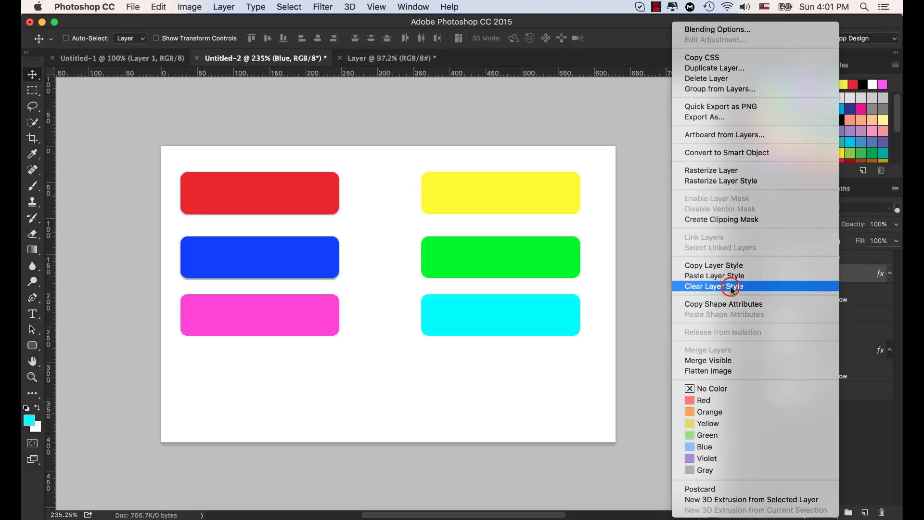
pyautogui.click(730, 287)
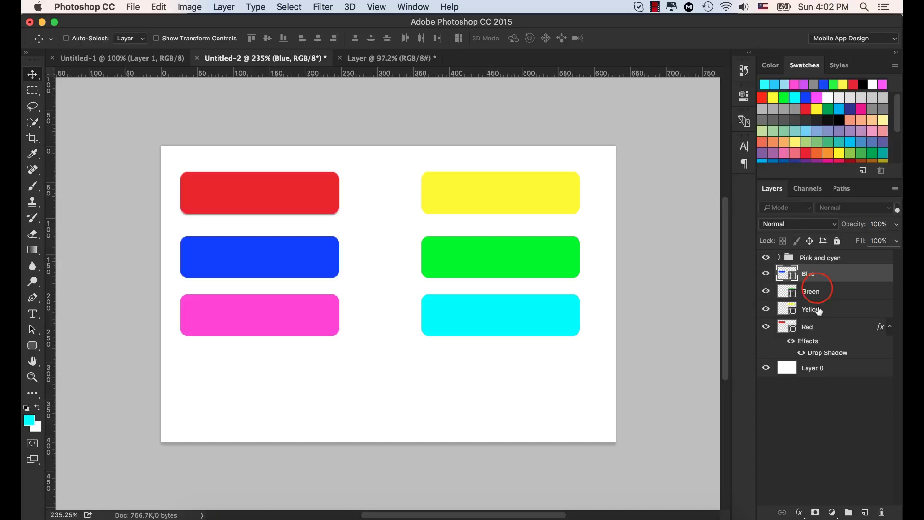
# Step: Add a Color Overlay effect to the Green layer and move the Layer Style dialog clear of its button
pyautogui.click(806, 291)
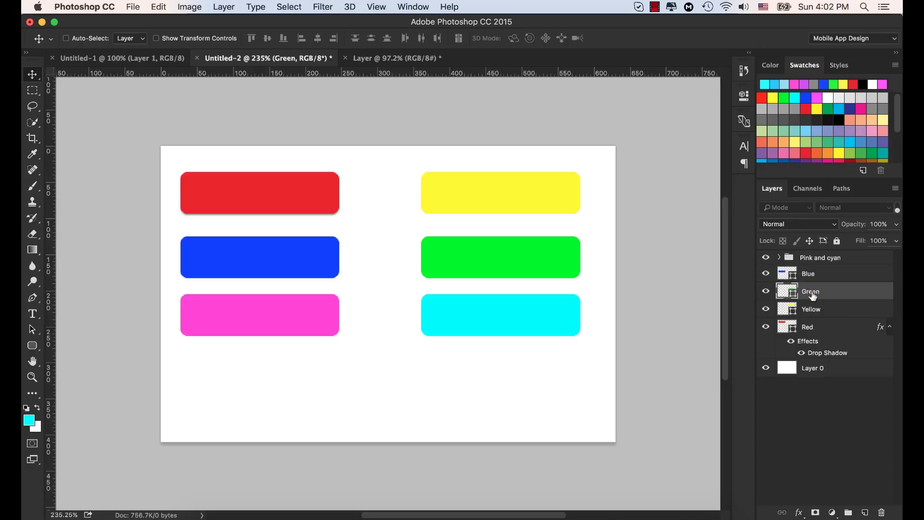
pyautogui.click(799, 512)
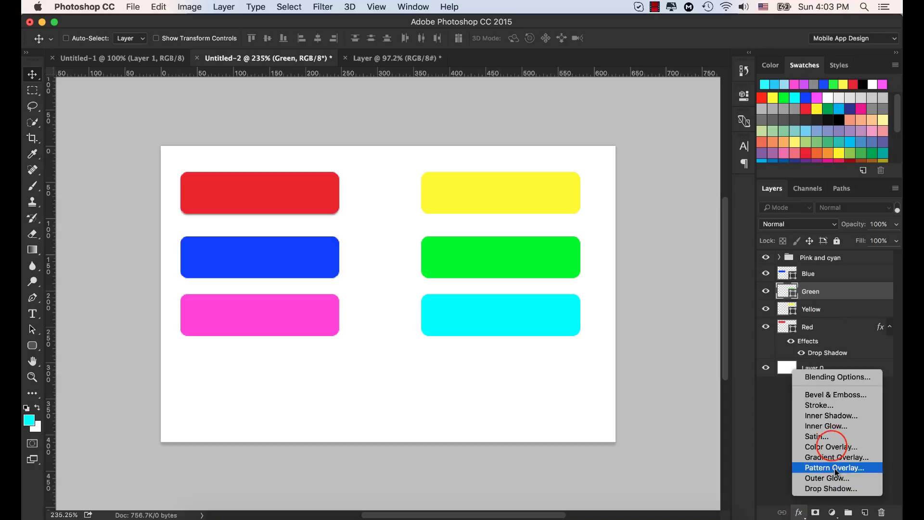
pyautogui.click(833, 447)
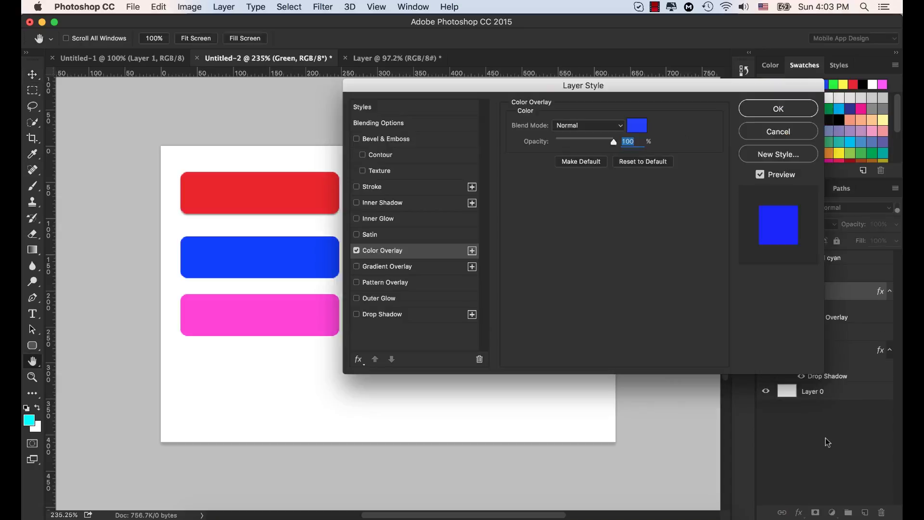
pyautogui.moveTo(538, 80); pyautogui.dragTo(610, 114)
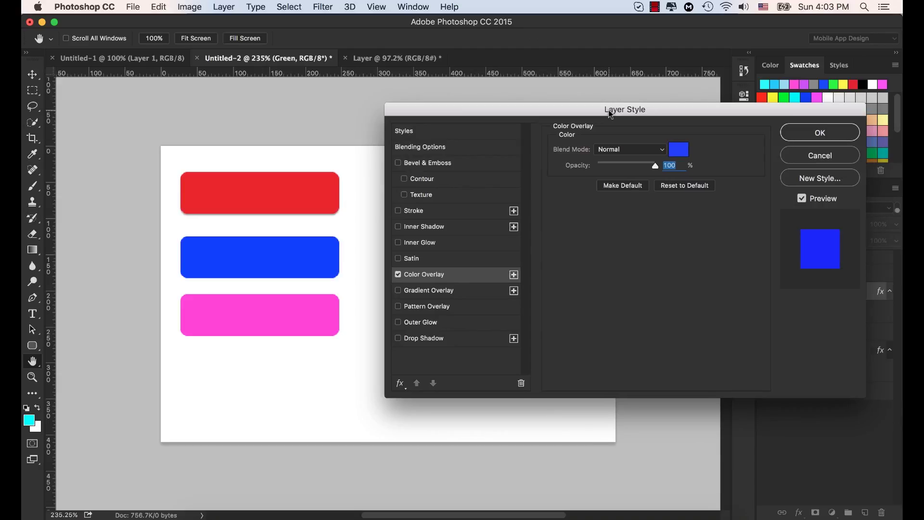
pyautogui.moveTo(610, 114); pyautogui.dragTo(546, 103)
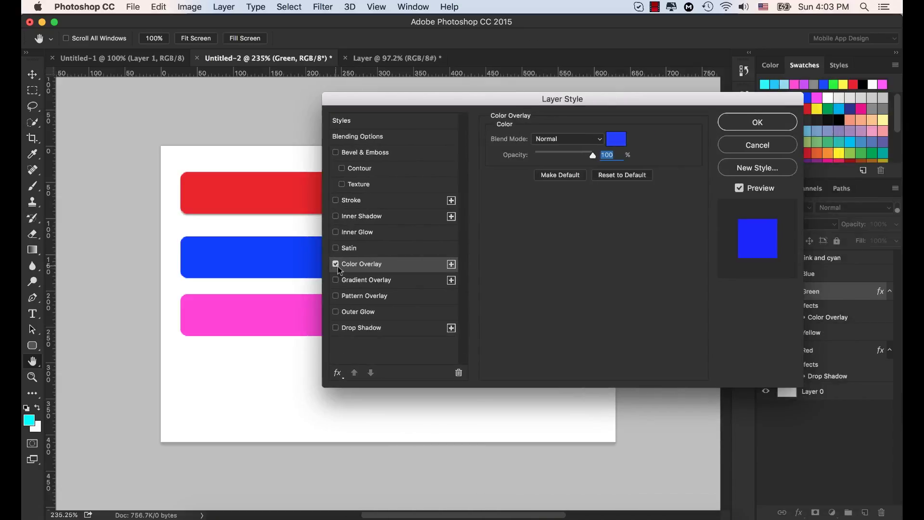
pyautogui.moveTo(497, 100); pyautogui.dragTo(485, 127)
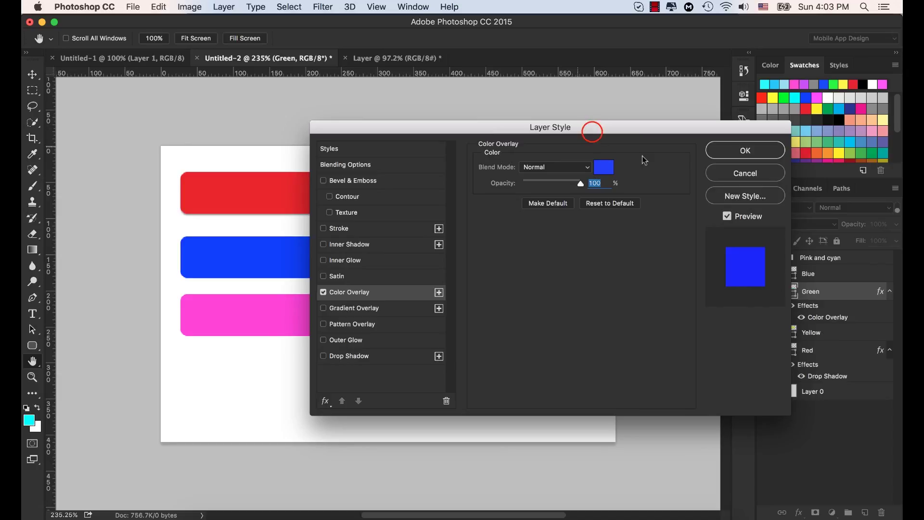
pyautogui.moveTo(547, 131); pyautogui.dragTo(522, 305)
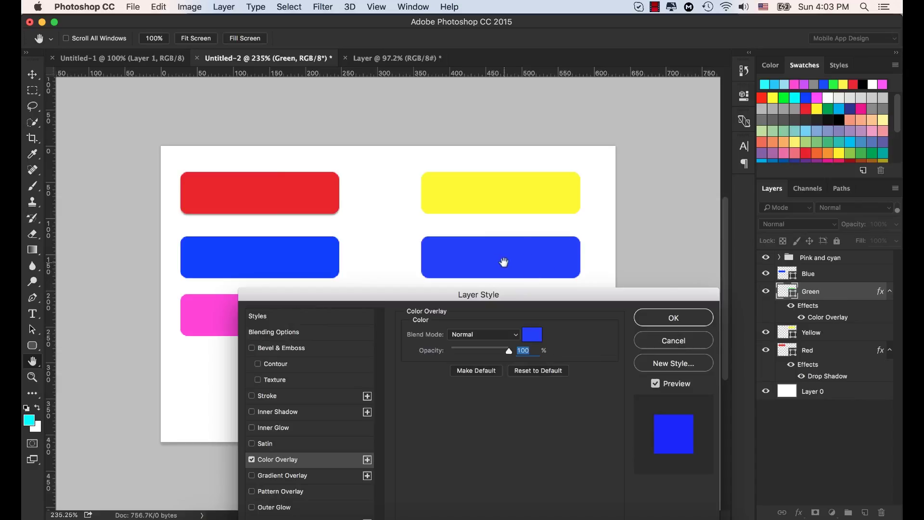
# Step: Change the Green layer's overlay colour to bright red, ff0600
pyautogui.click(531, 335)
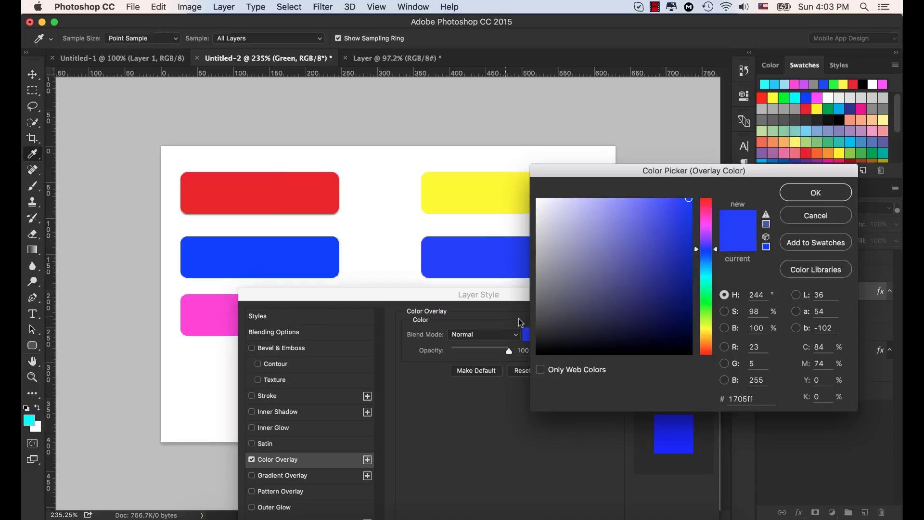
pyautogui.click(816, 215)
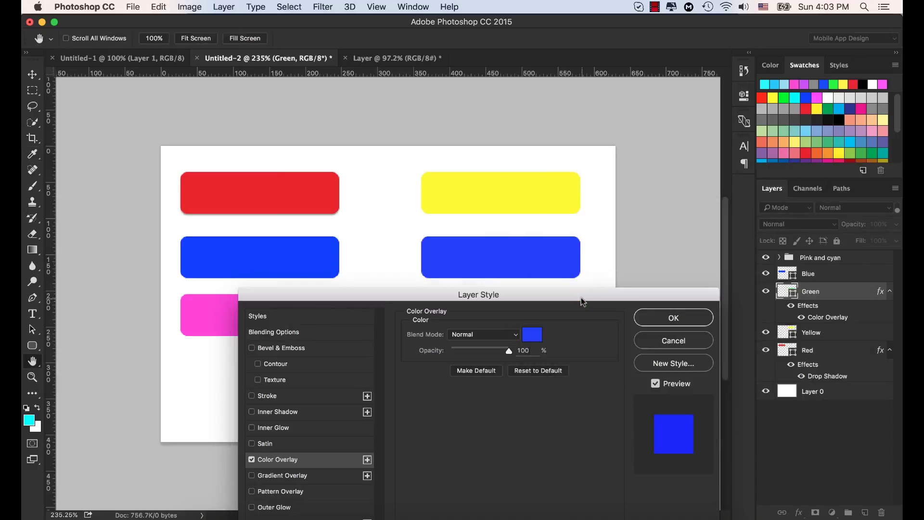
pyautogui.moveTo(584, 302); pyautogui.dragTo(581, 297)
pyautogui.click(531, 329)
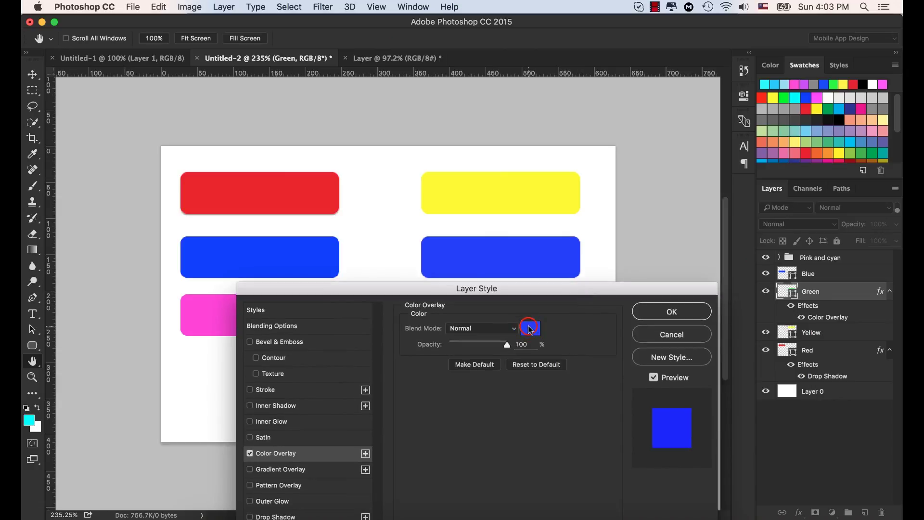
pyautogui.moveTo(705, 227); pyautogui.dragTo(708, 355)
pyautogui.moveTo(671, 208); pyautogui.dragTo(713, 191)
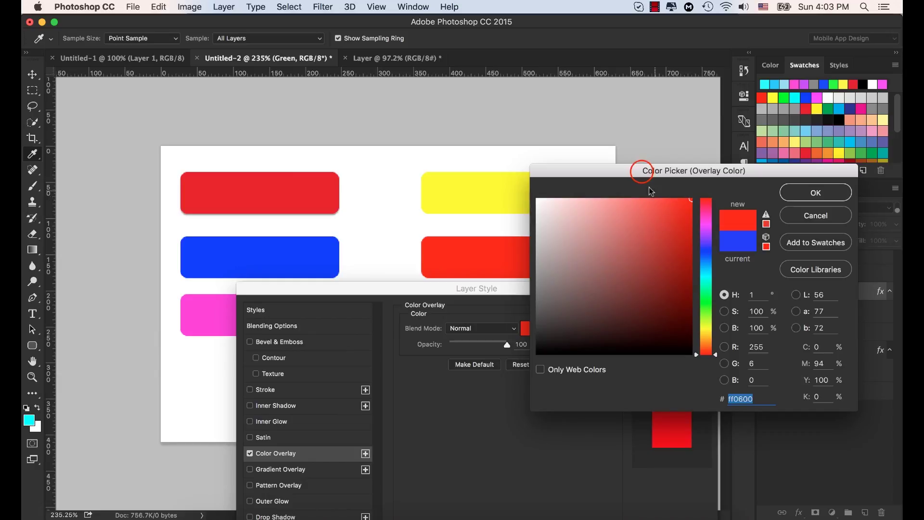
pyautogui.moveTo(649, 172); pyautogui.dragTo(710, 182)
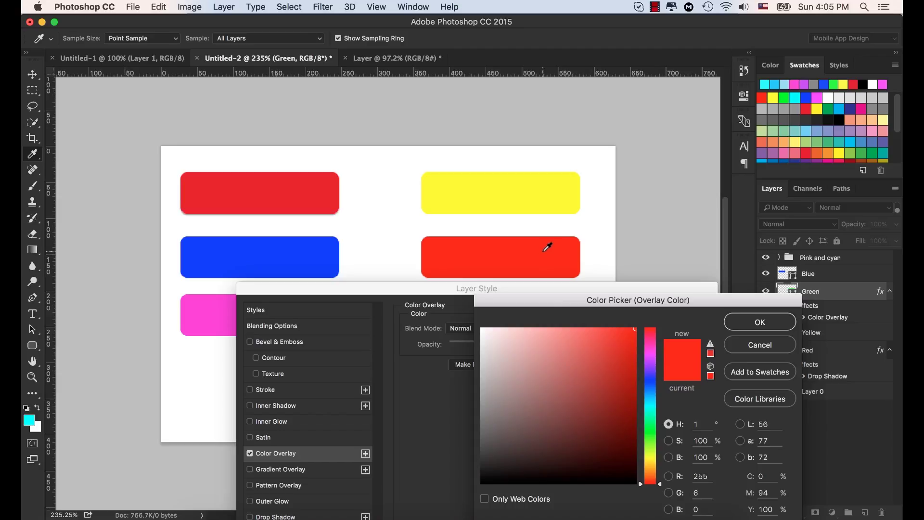
pyautogui.click(751, 325)
# Step: Lower the red colour overlay's opacity to 0% and restore it to 100% to compare the button's colours
pyautogui.moveTo(628, 288); pyautogui.dragTo(669, 251)
pyautogui.click(573, 247)
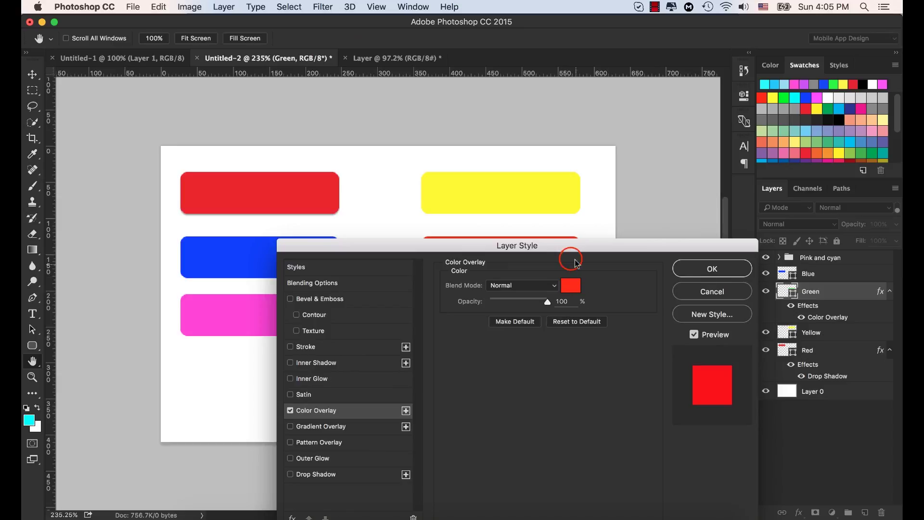
pyautogui.click(557, 244)
pyautogui.moveTo(555, 250); pyautogui.dragTo(549, 307)
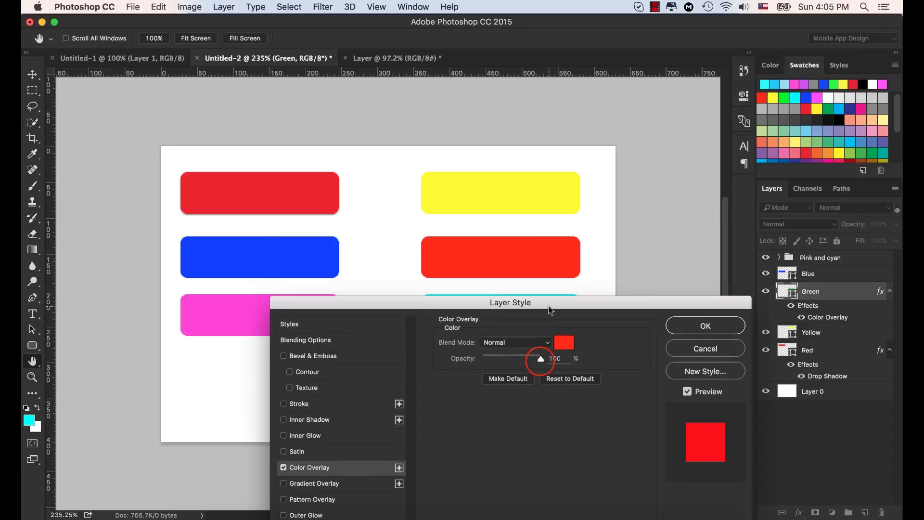
pyautogui.moveTo(541, 358); pyautogui.dragTo(476, 365)
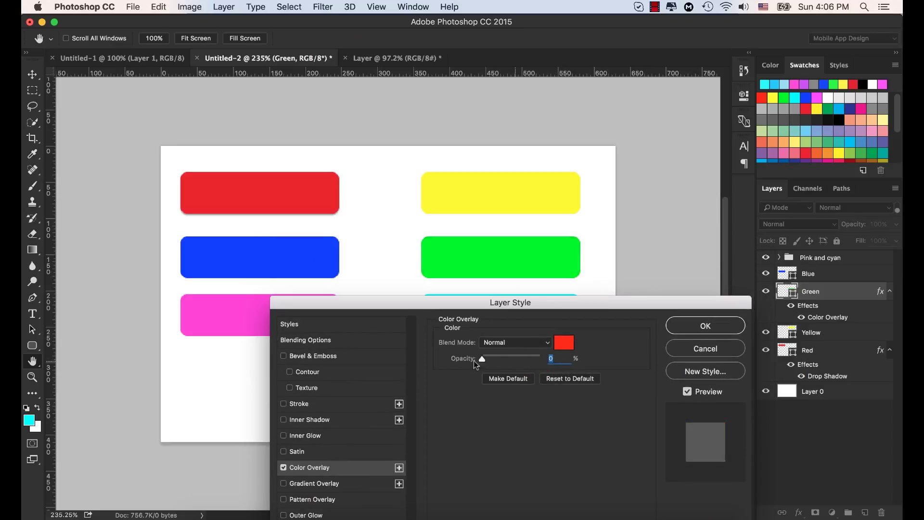
pyautogui.click(483, 361)
pyautogui.moveTo(483, 364); pyautogui.dragTo(585, 365)
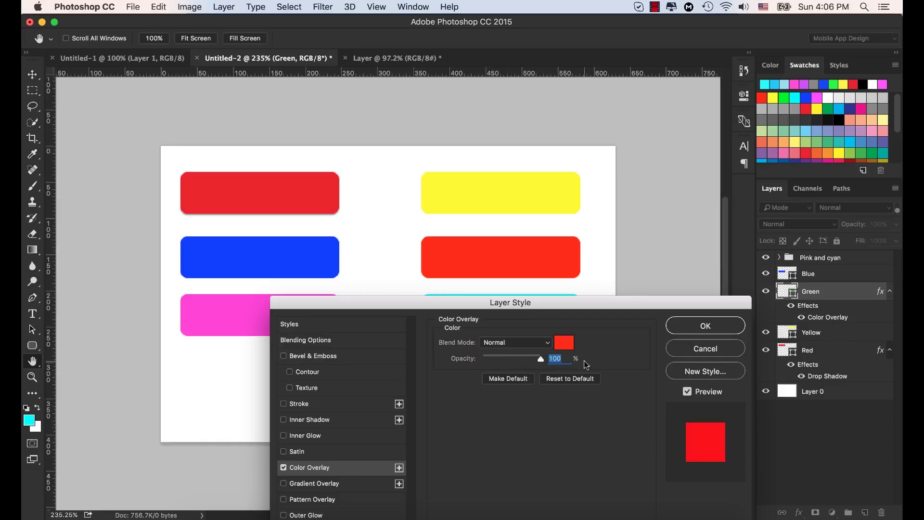
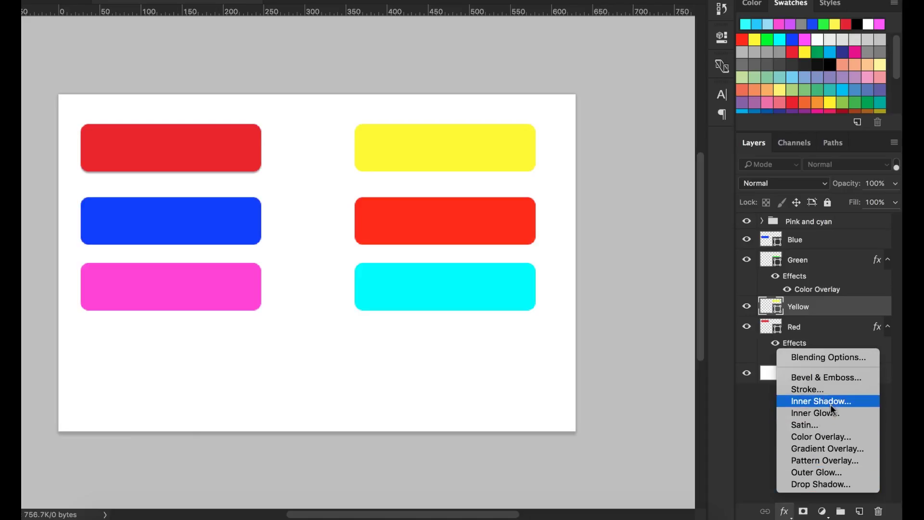
# Step: Add a Gradient Overlay to the Yellow layer using the blue, red and yellow preset, and set its angle to 84°
pyautogui.click(827, 448)
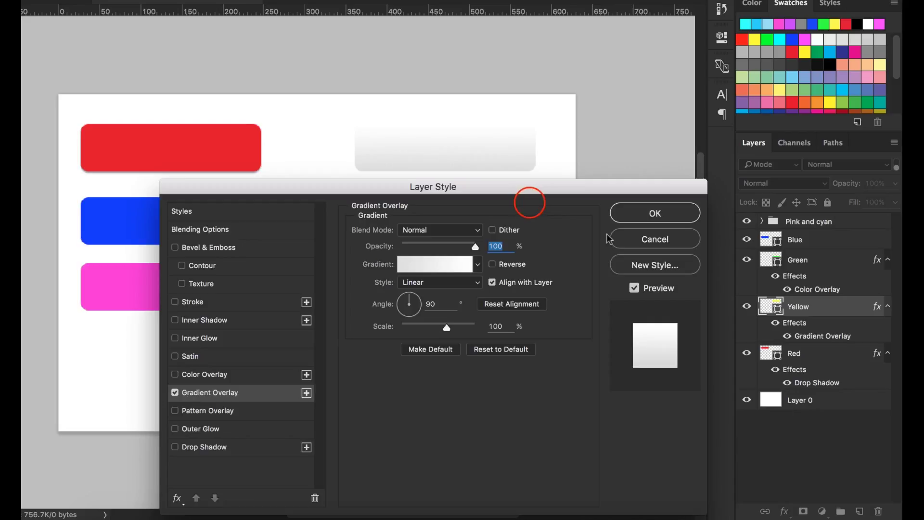
pyautogui.moveTo(533, 192); pyautogui.dragTo(554, 208)
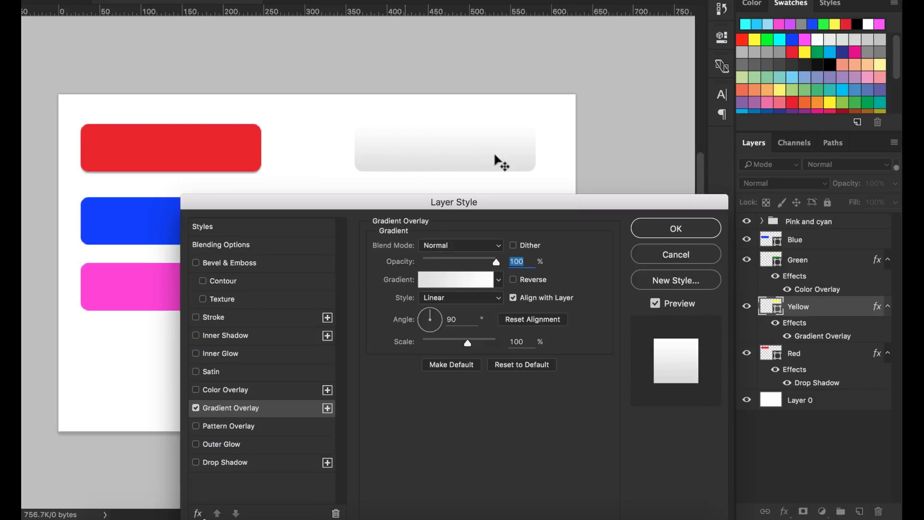
pyautogui.click(498, 281)
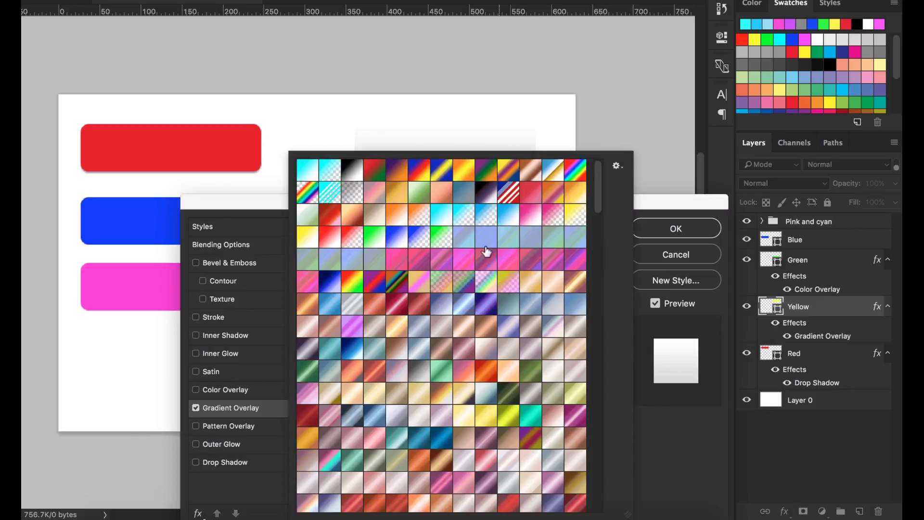
pyautogui.click(397, 164)
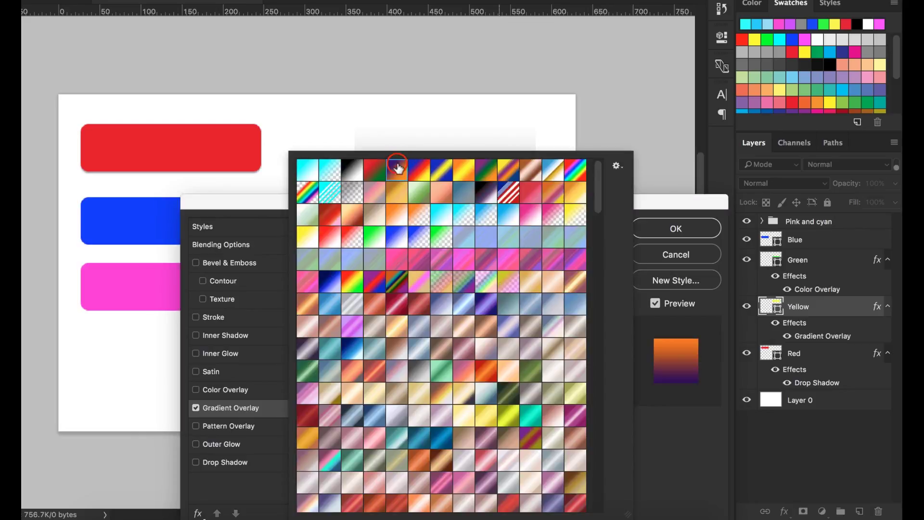
pyautogui.click(419, 169)
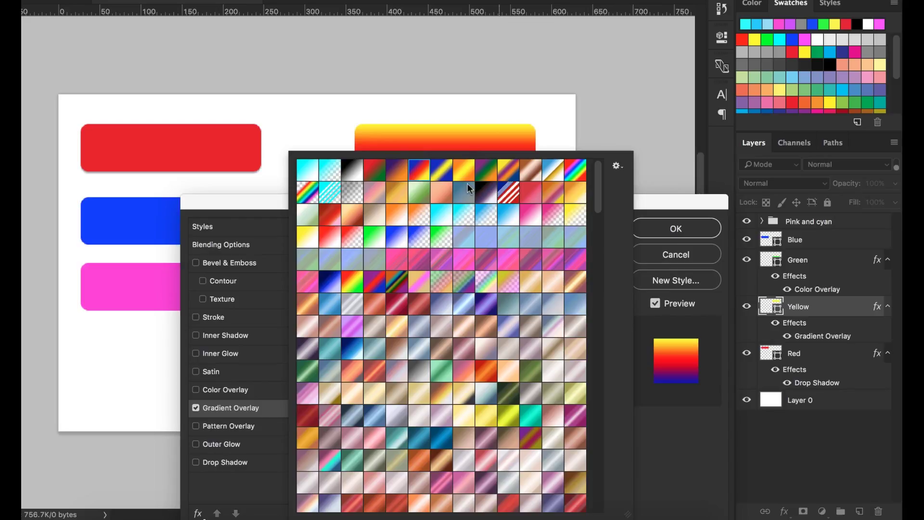
pyautogui.doubleClick(421, 168)
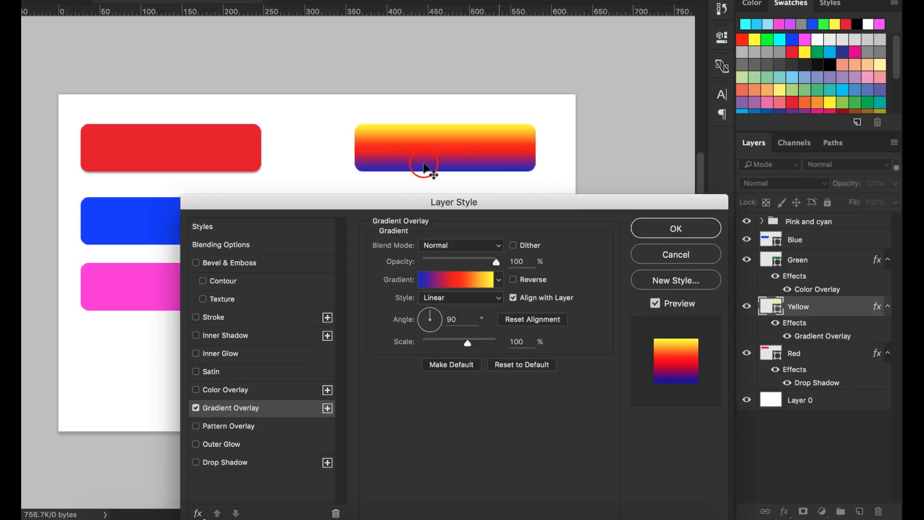
pyautogui.moveTo(571, 200); pyautogui.dragTo(545, 197)
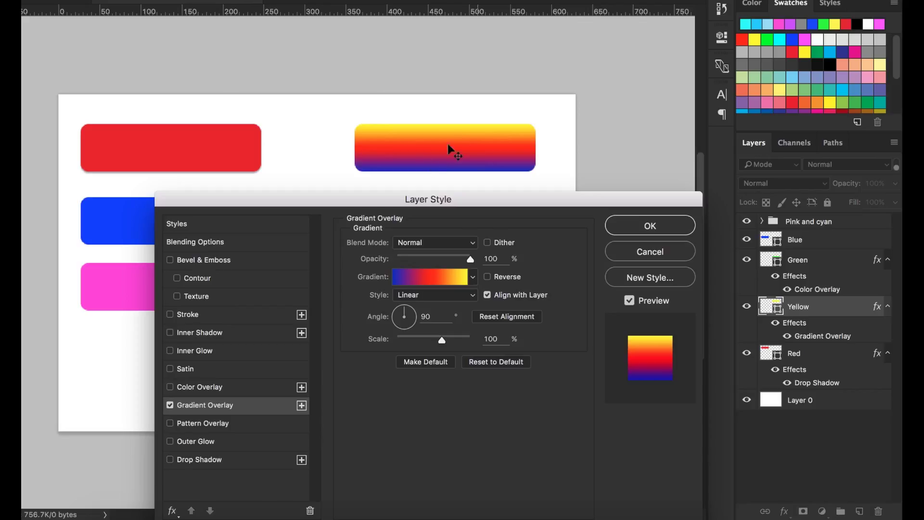
pyautogui.moveTo(405, 306)
pyautogui.mouseDown()
pyautogui.moveTo(417, 323)
pyautogui.moveTo(406, 316)
pyautogui.moveTo(394, 329)
pyautogui.moveTo(408, 308)
pyautogui.mouseUp()
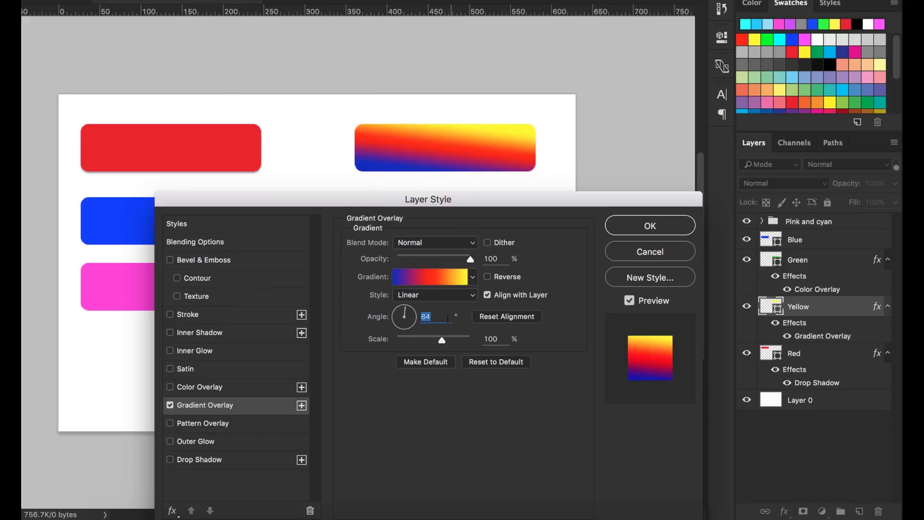
# Step: Try the Radial, Angle, Reflected and Diamond styles on the Yellow layer's gradient overlay, keeping its opacity at 100%
pyautogui.click(473, 301)
pyautogui.click(452, 304)
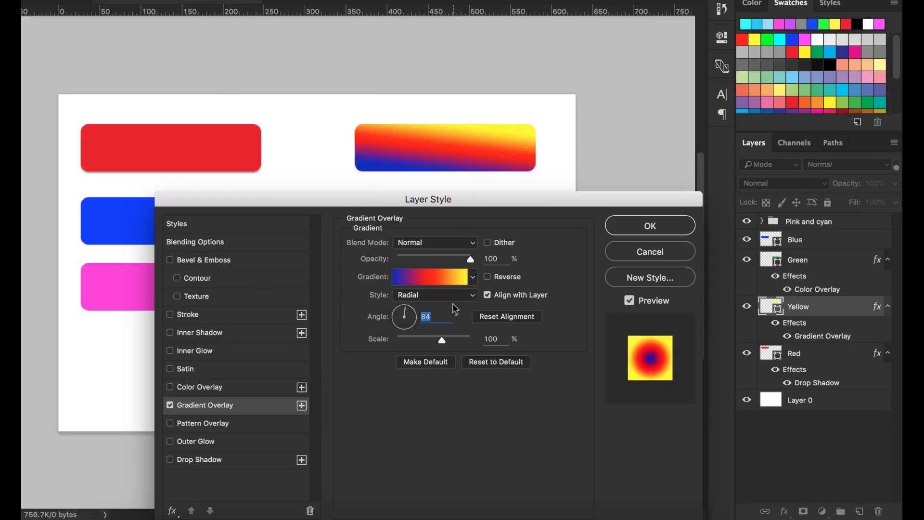
pyautogui.click(472, 296)
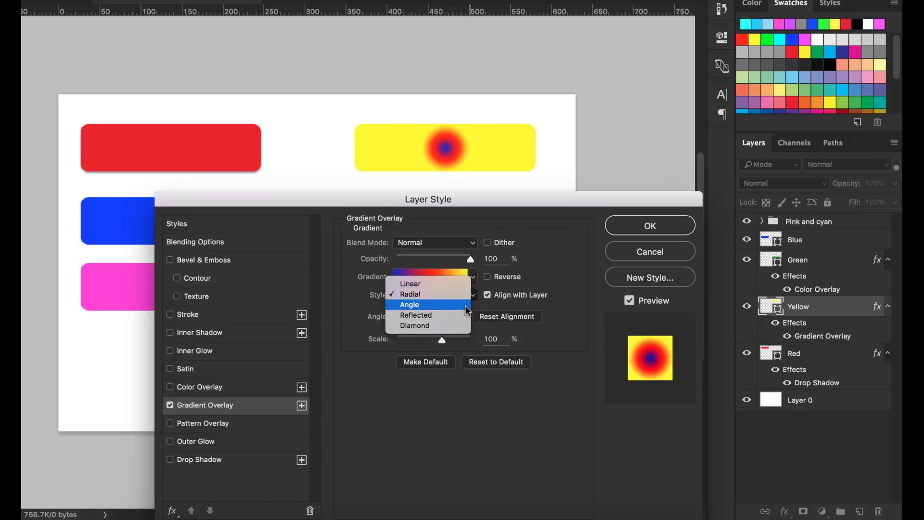
pyautogui.click(464, 305)
pyautogui.click(473, 292)
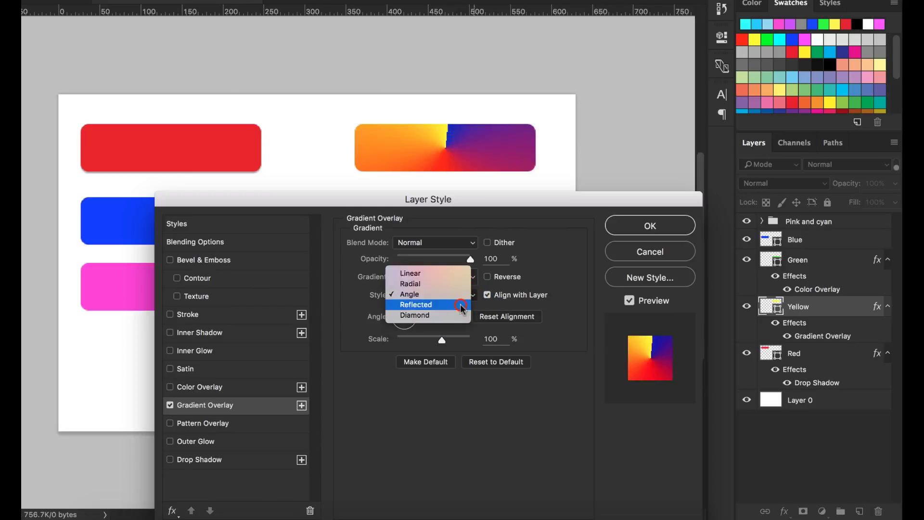
pyautogui.click(460, 304)
pyautogui.click(473, 298)
pyautogui.click(461, 304)
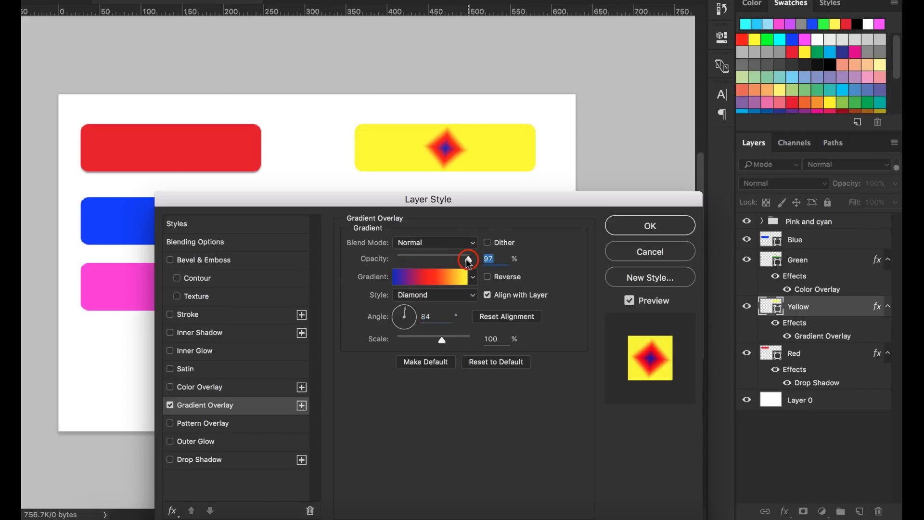
pyautogui.moveTo(470, 259)
pyautogui.mouseDown()
pyautogui.moveTo(375, 258)
pyautogui.moveTo(476, 259)
pyautogui.mouseUp()
# Step: Try the red-to-green gradient preset on the overlay and replace it with the metallic dark red preset with a light centre
pyautogui.click(472, 277)
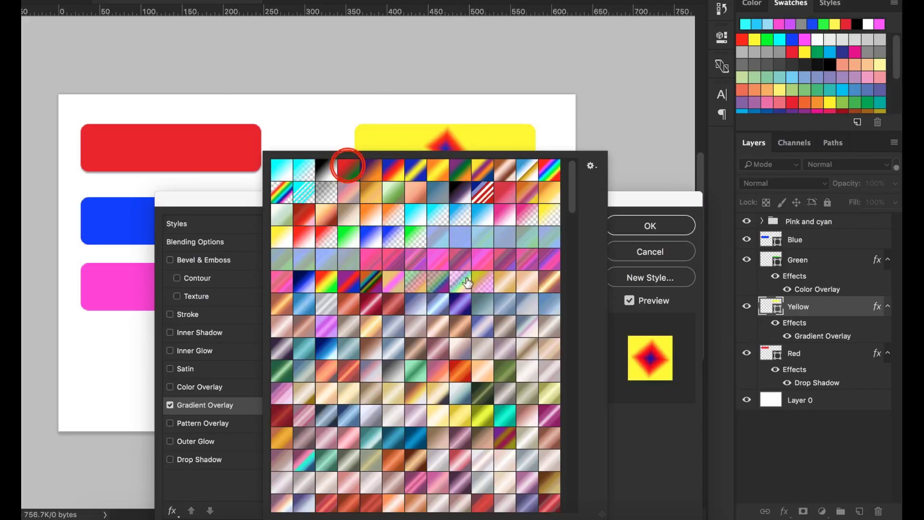
pyautogui.doubleClick(344, 165)
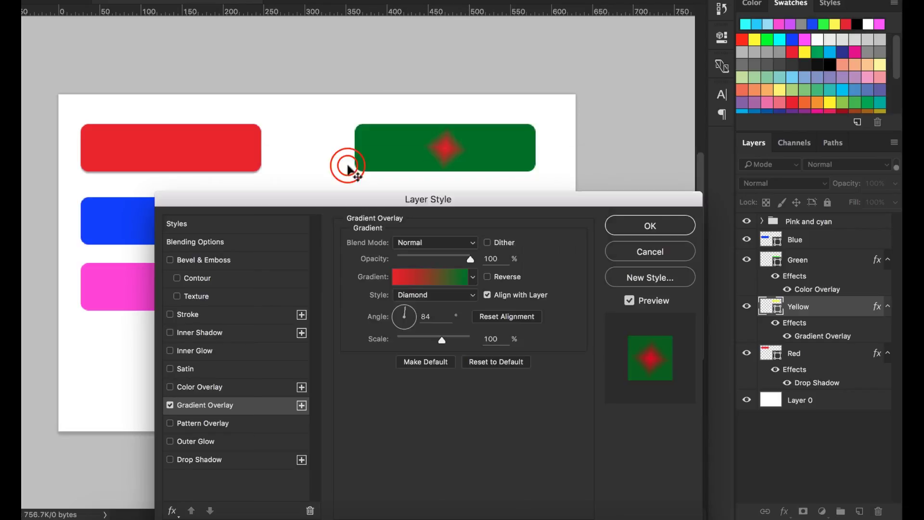
pyautogui.click(473, 276)
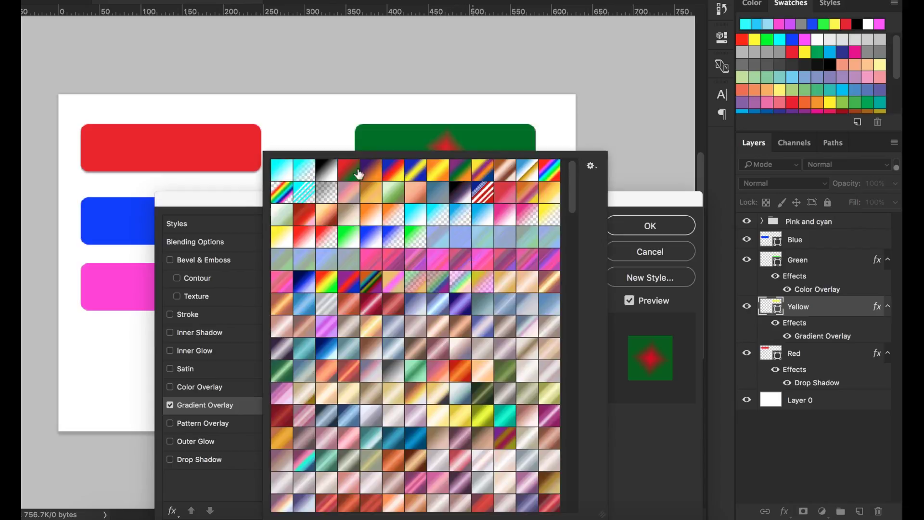
pyautogui.doubleClick(371, 308)
# Step: Set the gradient overlay's style to Linear and its scale to 94%
pyautogui.click(472, 295)
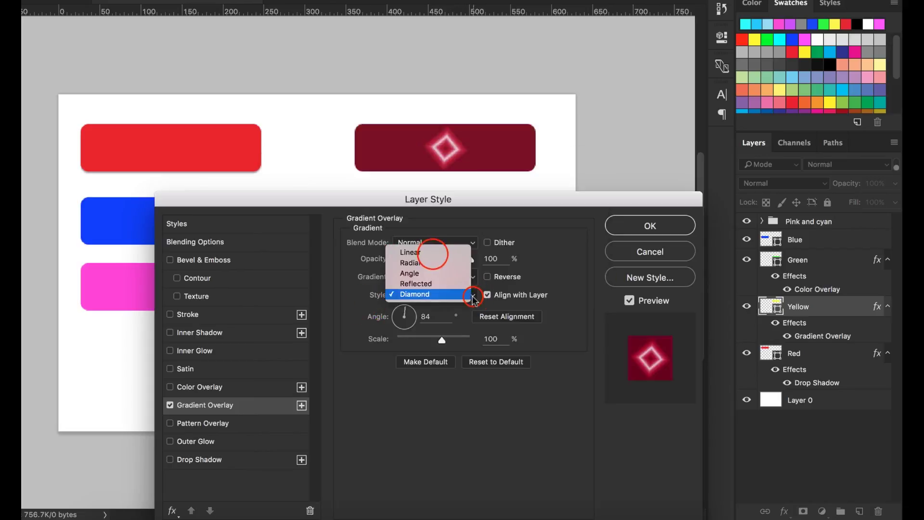
pyautogui.click(435, 264)
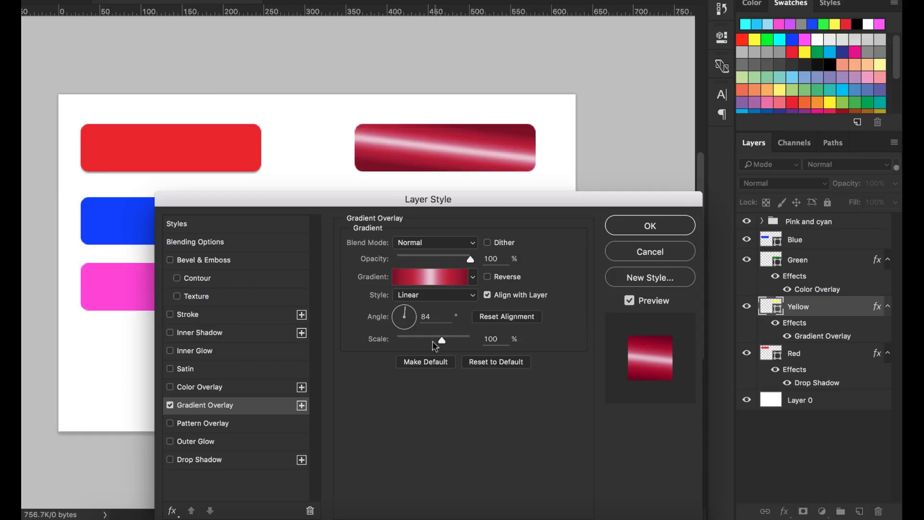
pyautogui.moveTo(441, 340)
pyautogui.mouseDown()
pyautogui.moveTo(470, 340)
pyautogui.moveTo(383, 339)
pyautogui.moveTo(438, 340)
pyautogui.mouseUp()
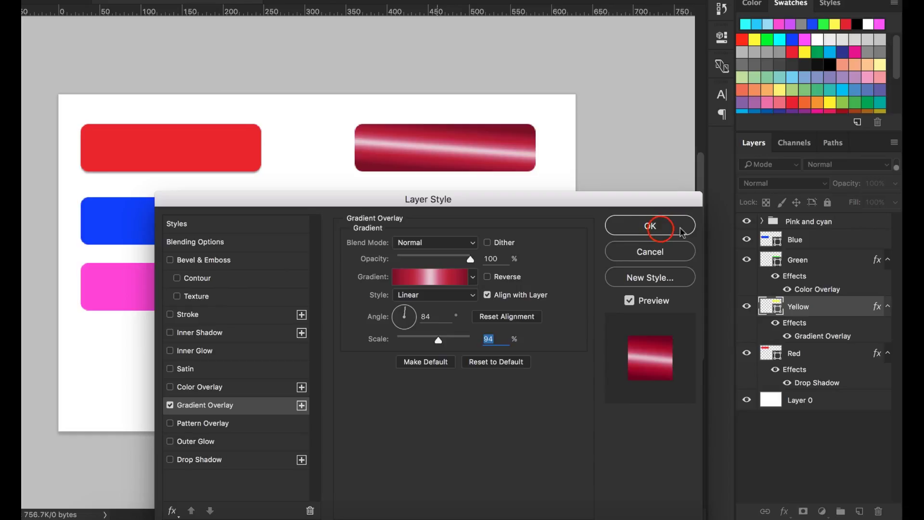
# Step: Apply the gradient overlay to the Yellow layer and view the list of available layer effects
pyautogui.click(662, 233)
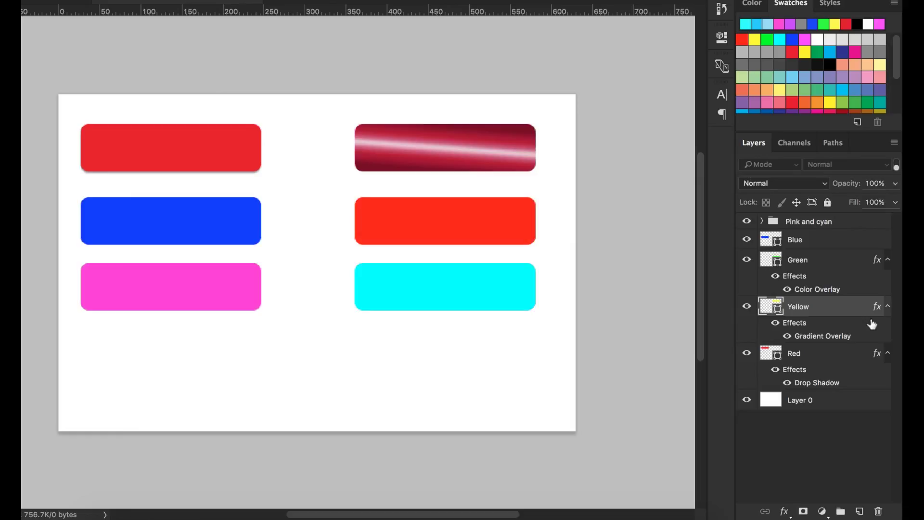
pyautogui.click(784, 511)
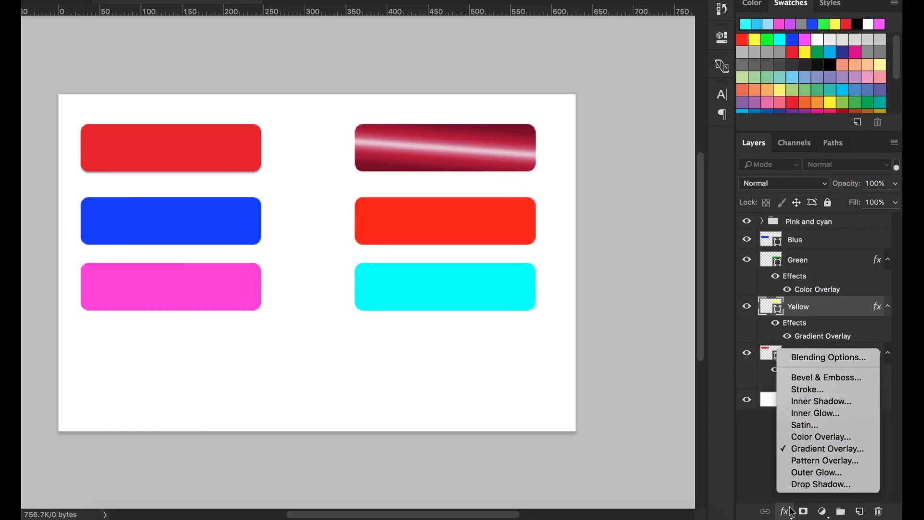
pyautogui.click(671, 160)
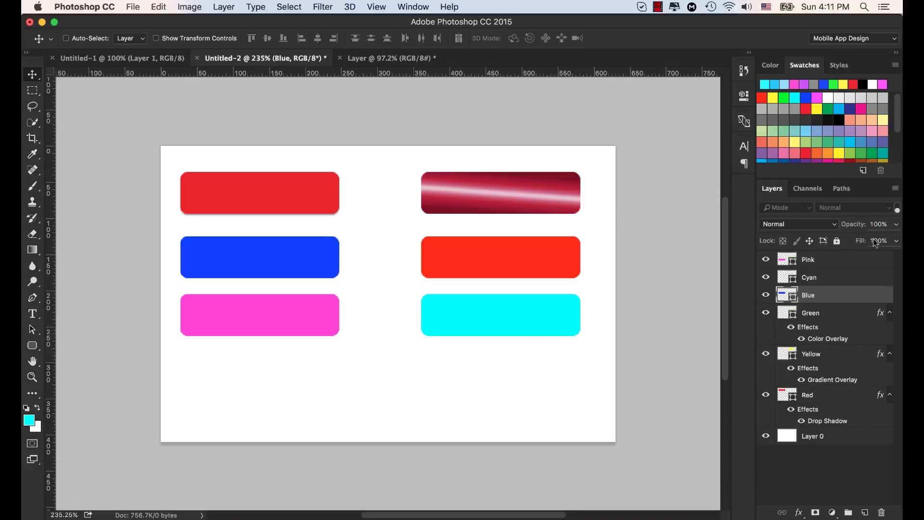
# Step: Try the Pink layer's opacity at 50%, 0% and 10%, and return it to 100%
pyautogui.moveTo(824, 311); pyautogui.dragTo(809, 276)
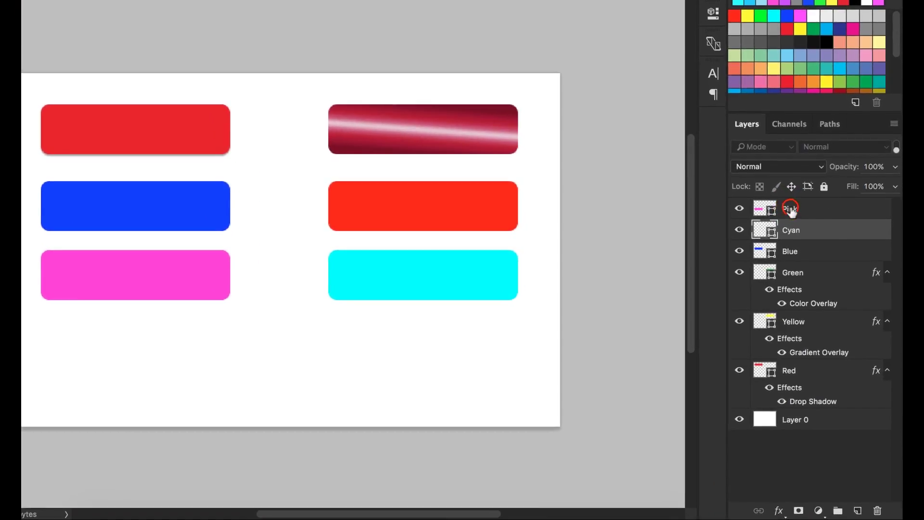
pyautogui.click(809, 261)
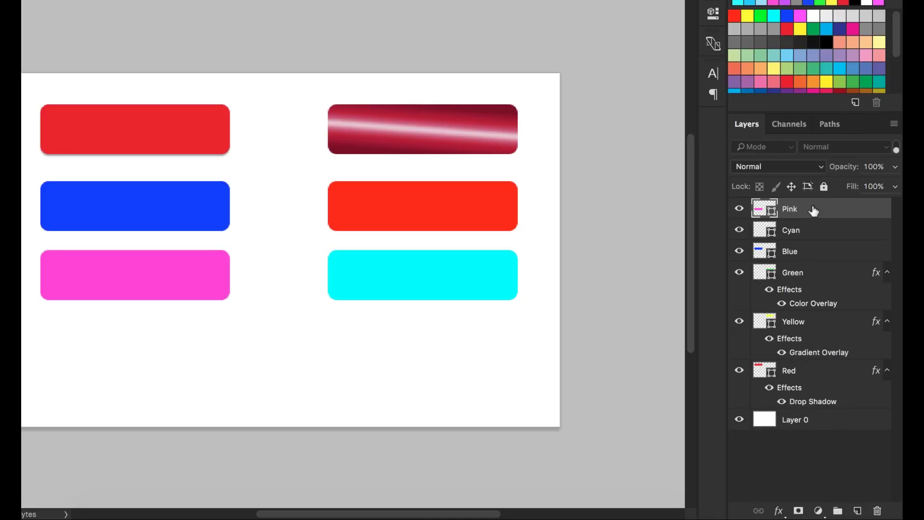
pyautogui.moveTo(844, 171); pyautogui.dragTo(811, 172)
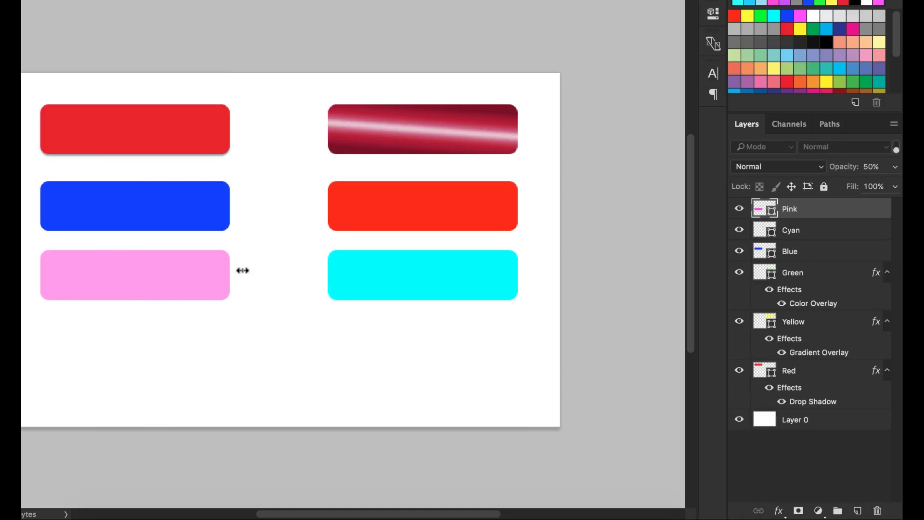
pyautogui.moveTo(845, 166); pyautogui.dragTo(723, 173)
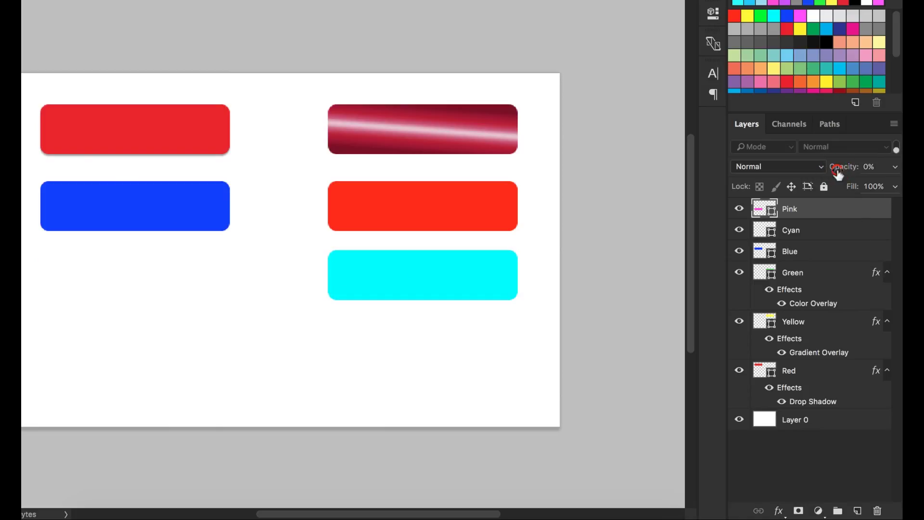
pyautogui.moveTo(839, 168); pyautogui.dragTo(845, 174)
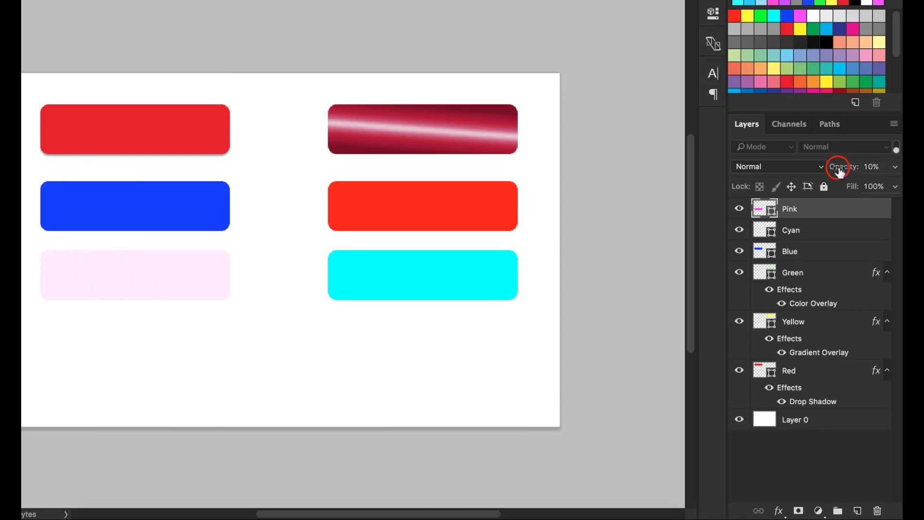
pyautogui.moveTo(842, 172); pyautogui.dragTo(900, 174)
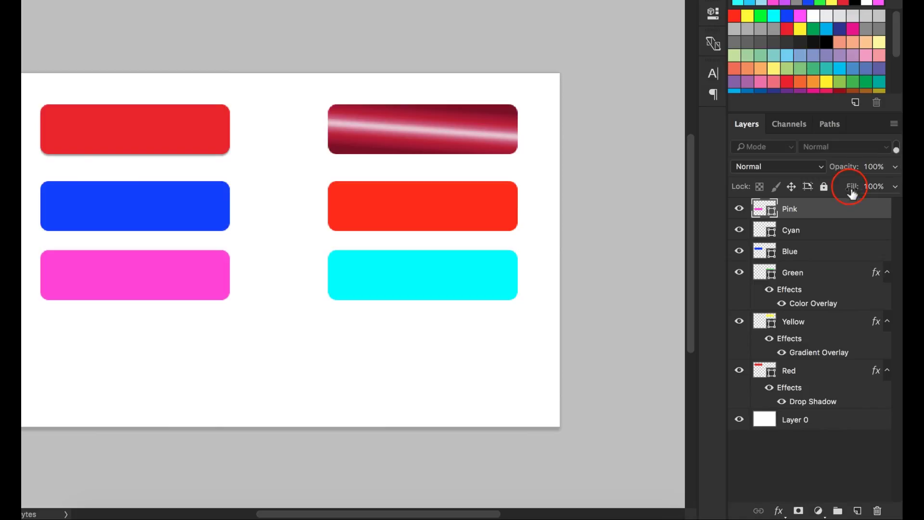
# Step: Lower the Pink layer's fill to 52% and to 0%, and raise it back to 90%
pyautogui.moveTo(850, 192); pyautogui.dragTo(819, 191)
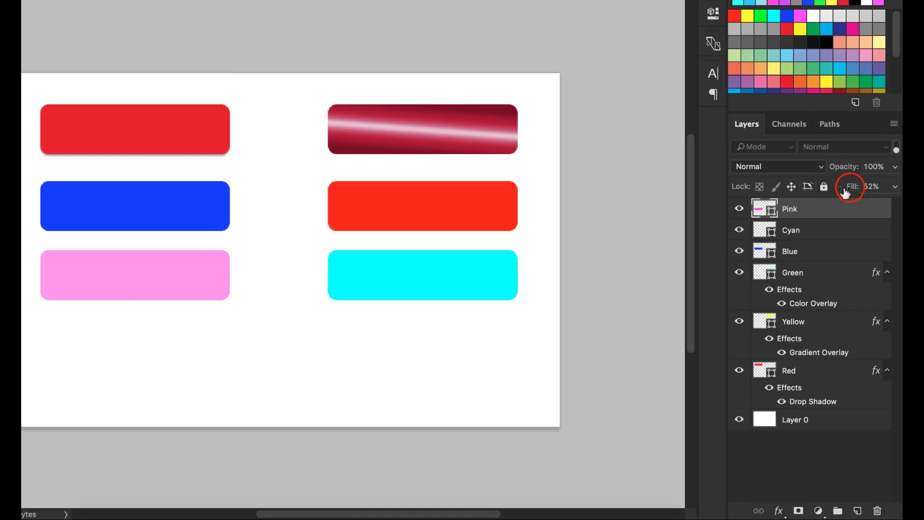
pyautogui.moveTo(850, 191); pyautogui.dragTo(728, 189)
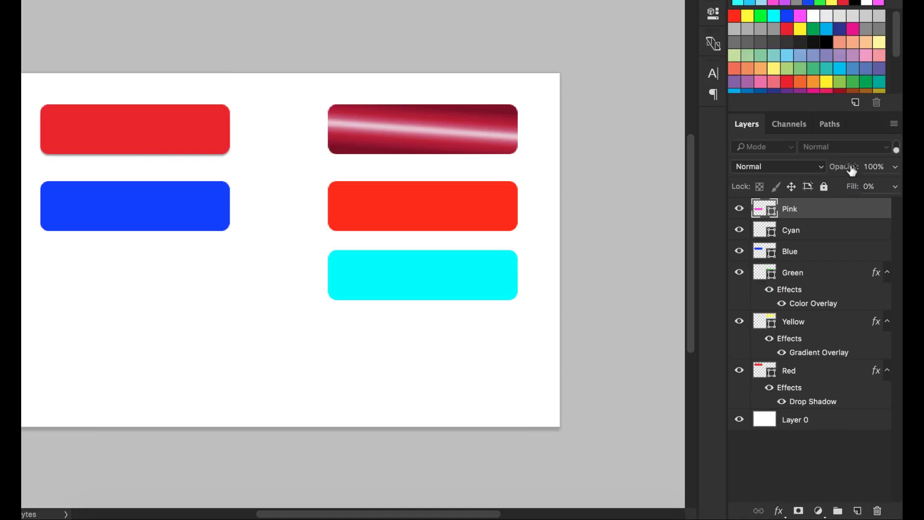
pyautogui.moveTo(841, 184); pyautogui.dragTo(900, 191)
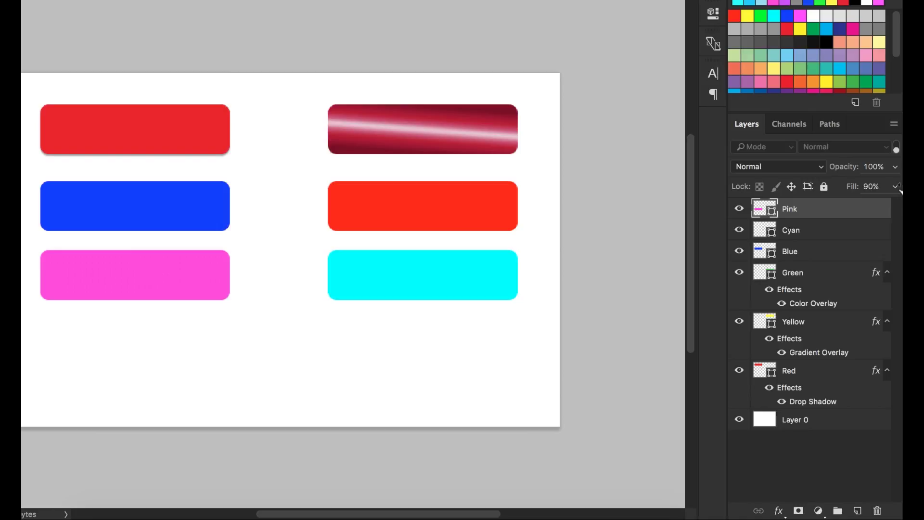
# Step: Try the Yellow layer's opacity at 50% and 0% with its gradient overlay, and return it to 100%
pyautogui.click(811, 355)
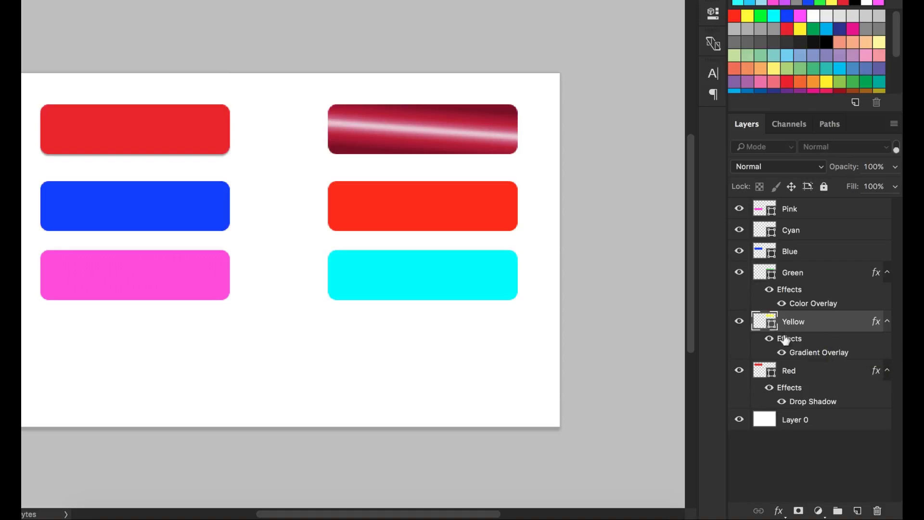
pyautogui.click(790, 372)
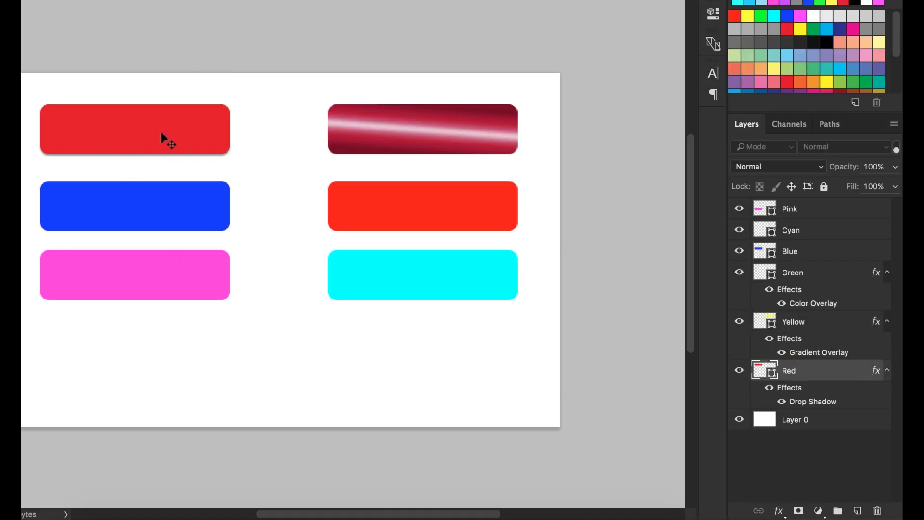
pyautogui.click(795, 323)
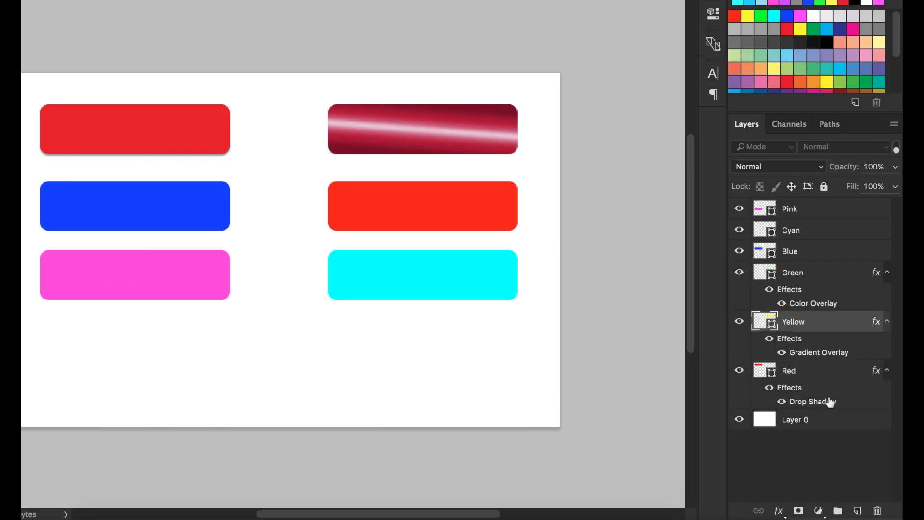
pyautogui.click(792, 321)
pyautogui.moveTo(845, 172); pyautogui.dragTo(844, 173)
pyautogui.moveTo(836, 172); pyautogui.dragTo(804, 172)
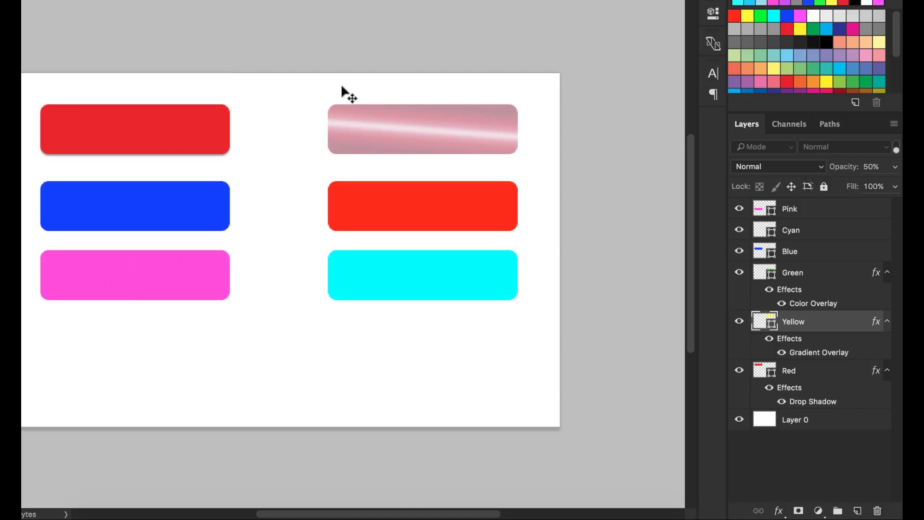
pyautogui.click(843, 169)
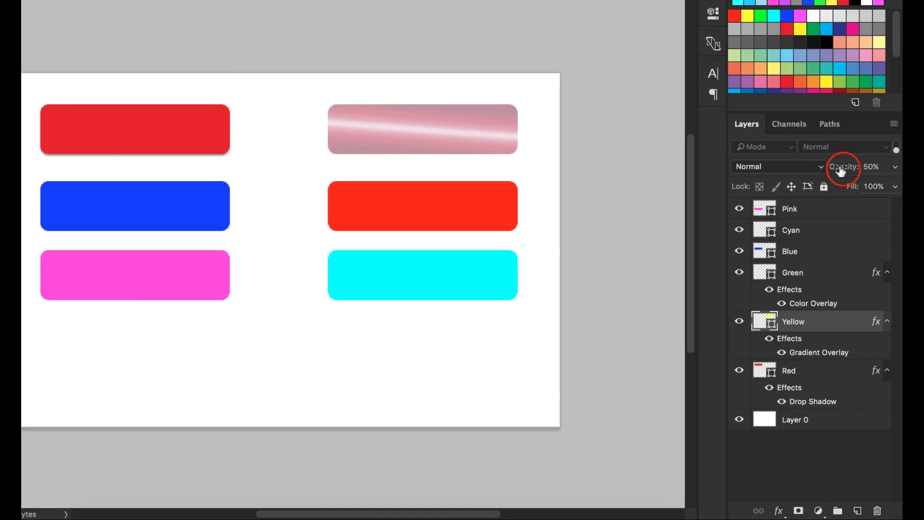
pyautogui.moveTo(847, 171); pyautogui.dragTo(746, 169)
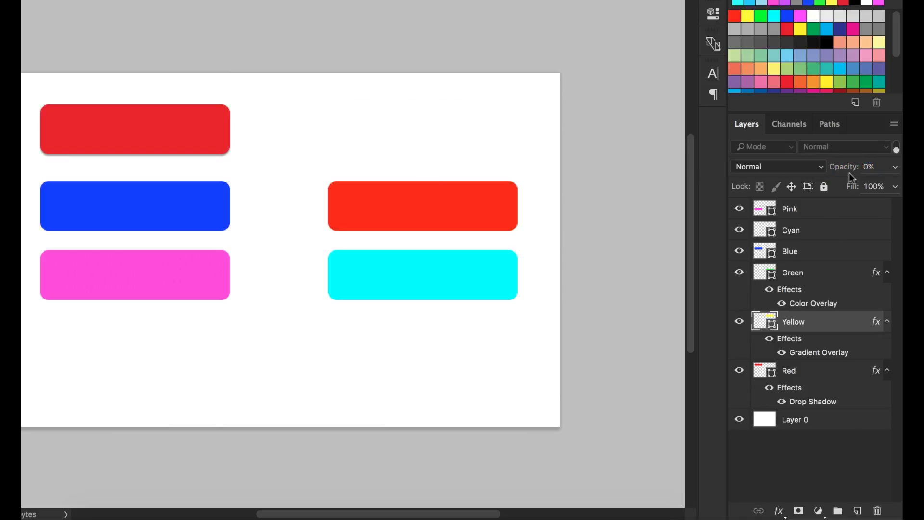
pyautogui.moveTo(848, 172); pyautogui.dragTo(874, 169)
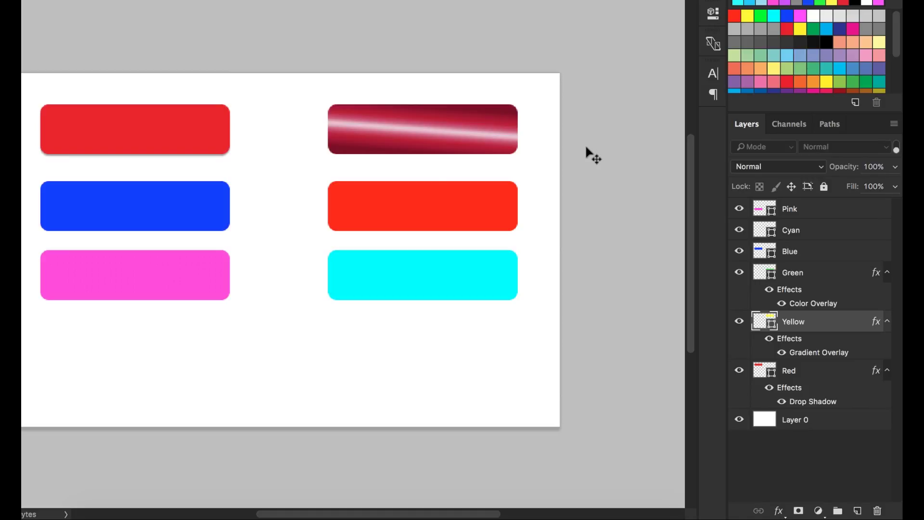
# Step: Lower the Yellow layer's fill in stages to compare it with opacity, and raise the fill back up
pyautogui.moveTo(851, 192); pyautogui.dragTo(814, 192)
pyautogui.moveTo(858, 193); pyautogui.dragTo(707, 195)
pyautogui.moveTo(849, 192); pyautogui.dragTo(899, 190)
# Step: Try the Red layer's opacity at 0%, return it to 100%, and set the layer's fill to 0%
pyautogui.click(787, 371)
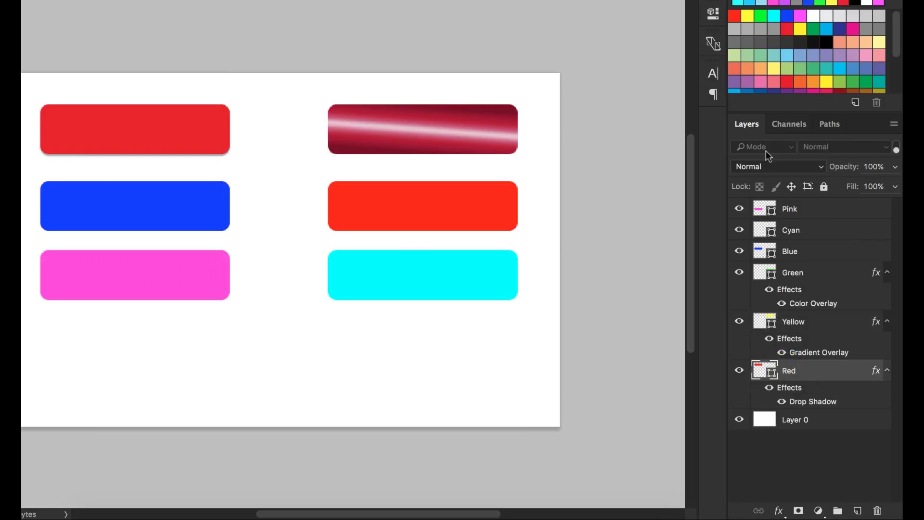
pyautogui.moveTo(844, 166); pyautogui.dragTo(635, 180)
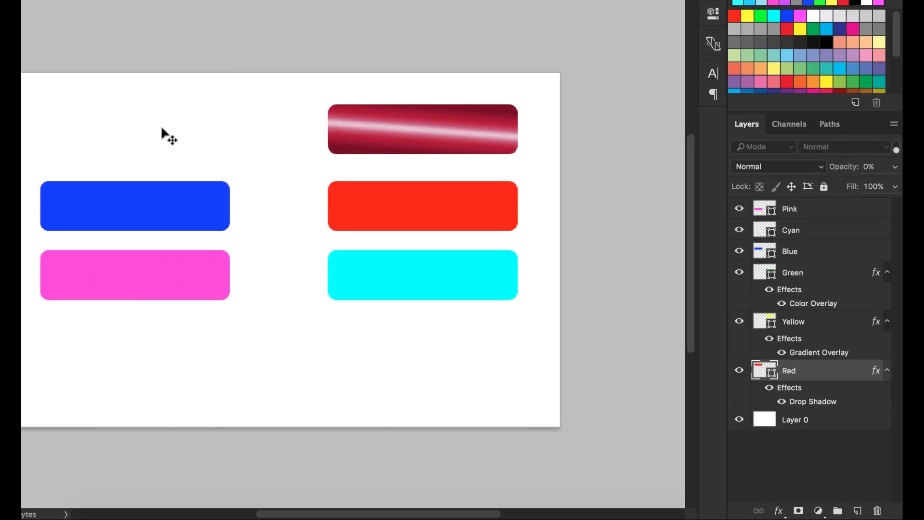
pyautogui.moveTo(835, 166); pyautogui.dragTo(672, 199)
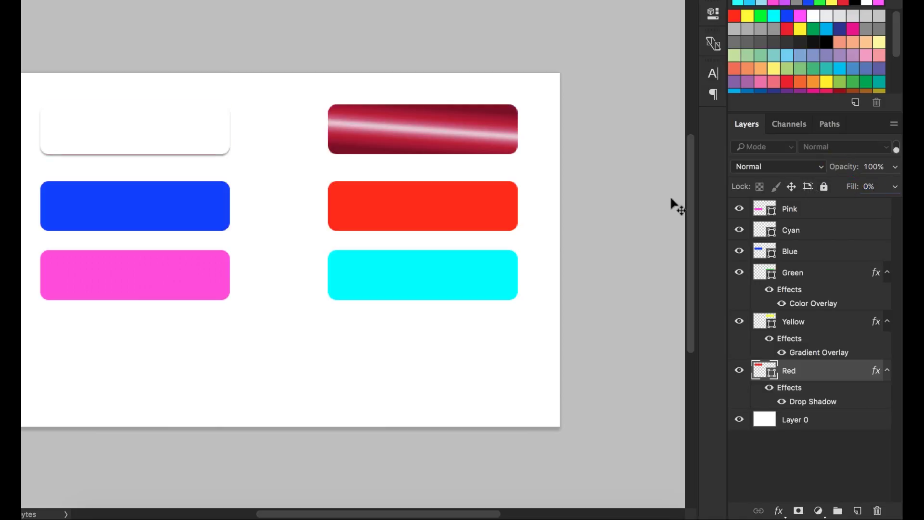